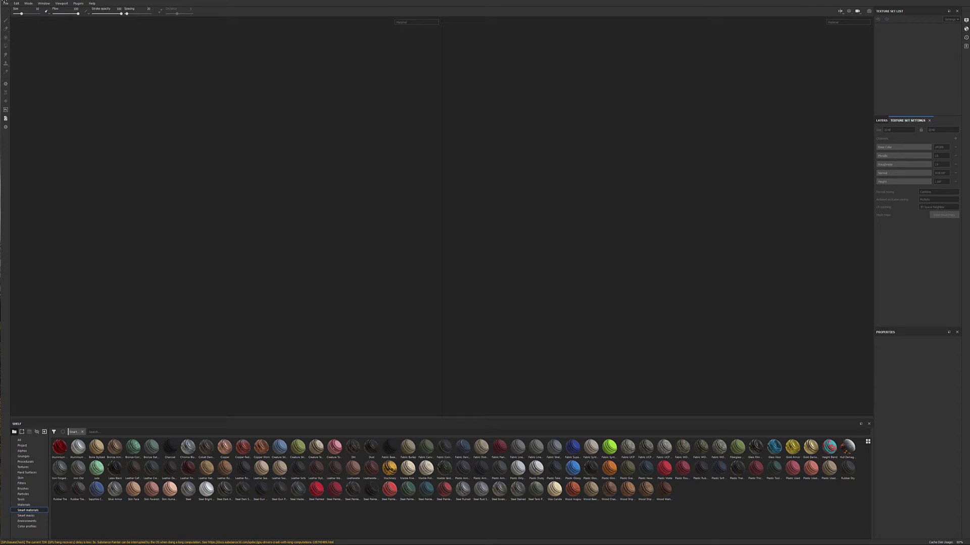
Start a new project using mesh.obj from the WM-Subst-Render maps folder as its mesh file
{"action": "left_click", "coordinate": [5, 4]}
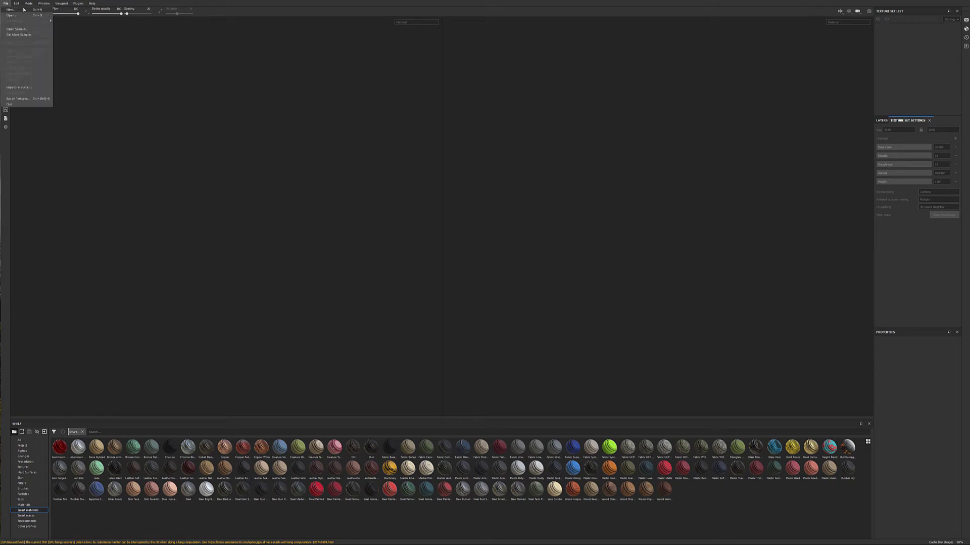
{"action": "left_click", "coordinate": [24, 10]}
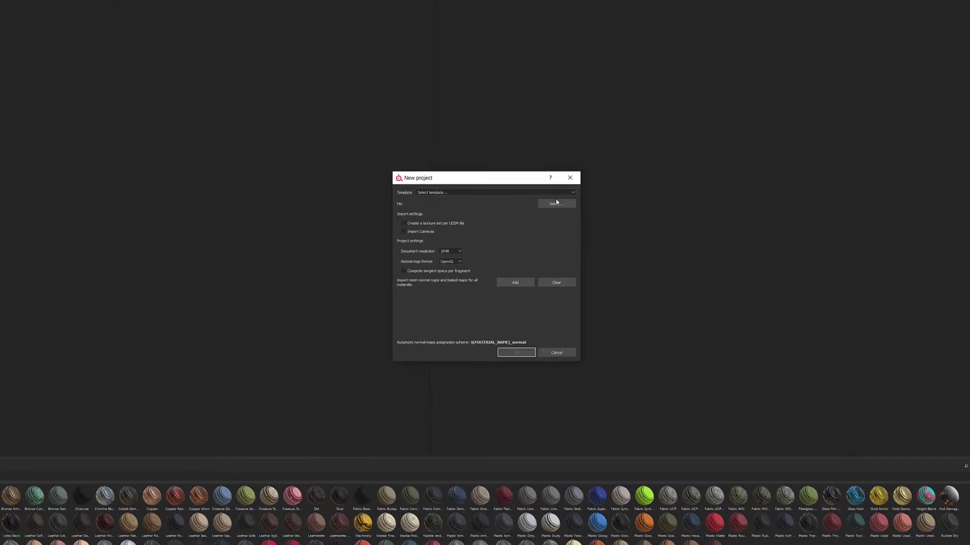
{"action": "left_click", "coordinate": [587, 177]}
{"action": "left_click", "coordinate": [529, 248]}
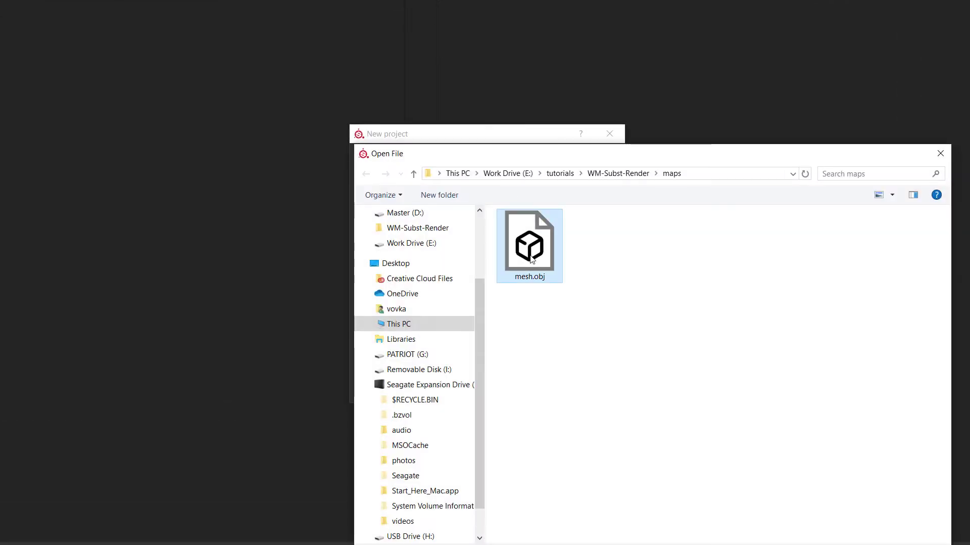
{"action": "left_click", "coordinate": [846, 527]}
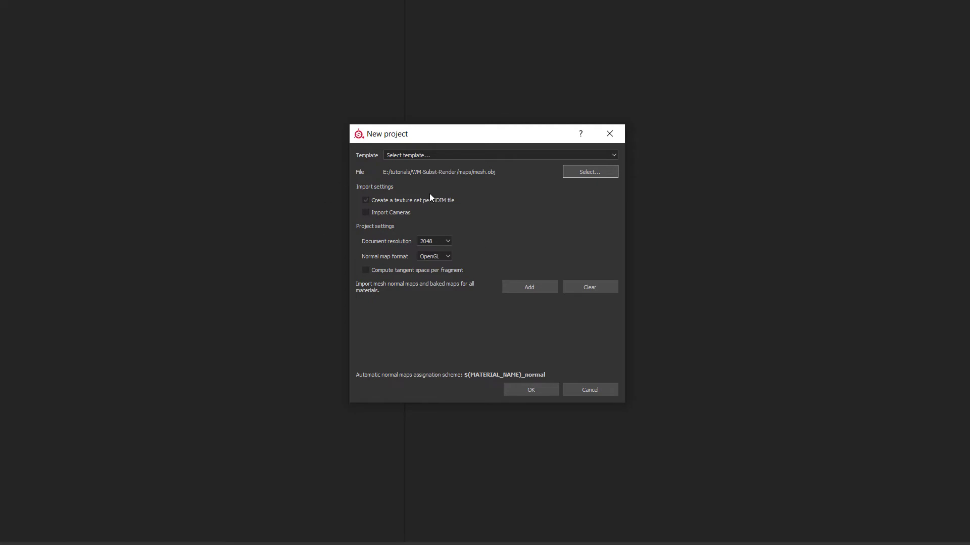
Import the depmap, flowmap, highfield, normal and wearmap TIF images into the new project and create it
{"action": "left_click", "coordinate": [392, 216]}
{"action": "left_click", "coordinate": [527, 287]}
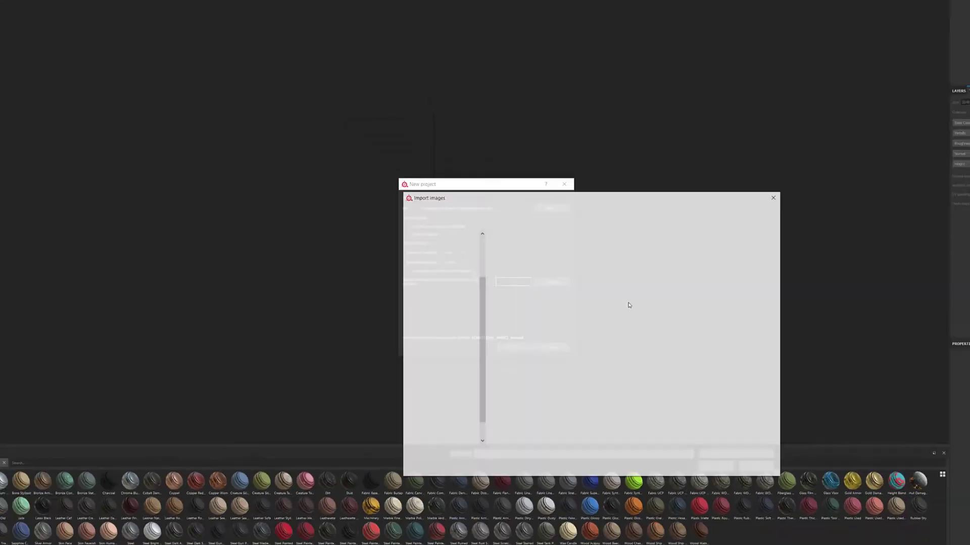
{"action": "left_click_drag", "start_coordinate": [895, 236], "coordinate": [515, 258]}
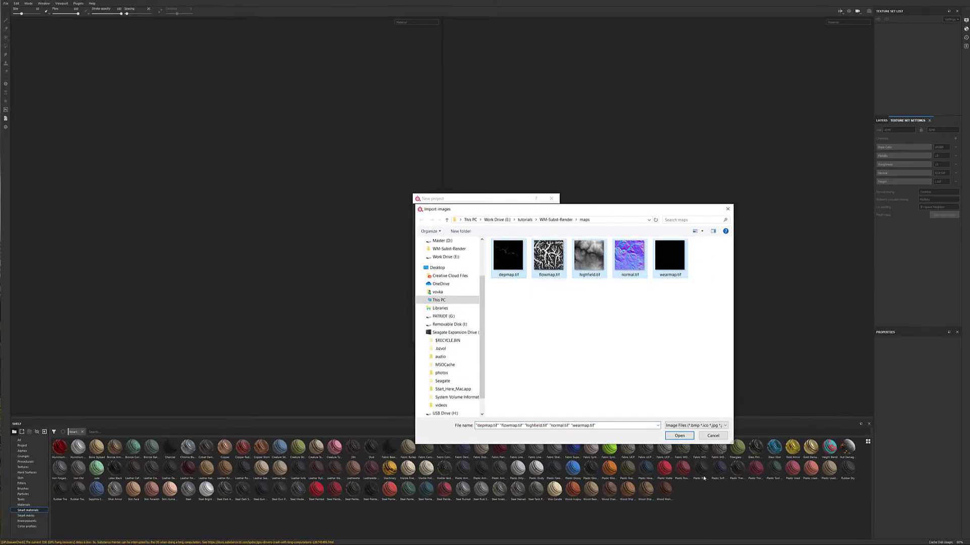
{"action": "left_click", "coordinate": [680, 435]}
{"action": "left_click", "coordinate": [502, 334]}
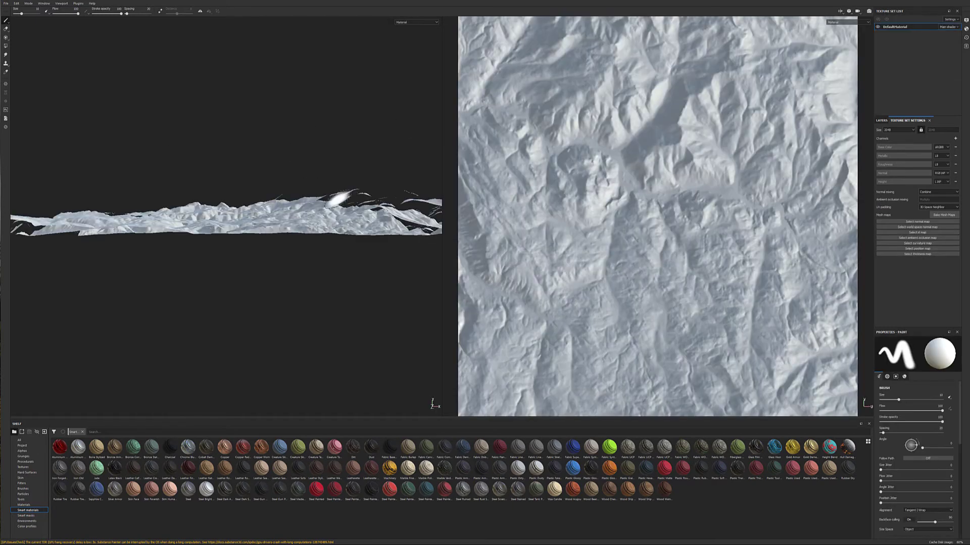
Assign the imported normal image as the texture set's normal mesh map
{"action": "left_click_drag", "start_coordinate": [329, 195], "coordinate": [318, 257], "text": "alt"}
{"action": "mouse_move", "coordinate": [296, 108]}
{"action": "left_mouse_down", "text": "alt"}
{"action": "mouse_move", "coordinate": [200, 234]}
{"action": "mouse_move", "coordinate": [133, 298]}
{"action": "mouse_move", "coordinate": [294, 217]}
{"action": "mouse_move", "coordinate": [363, 265]}
{"action": "mouse_move", "coordinate": [293, 254]}
{"action": "mouse_move", "coordinate": [314, 269]}
{"action": "left_mouse_up", "text": "alt"}
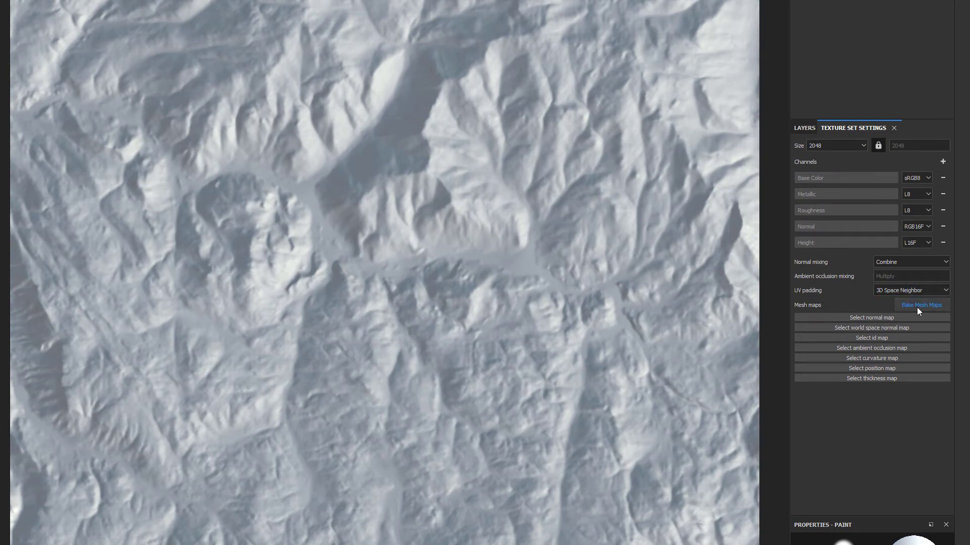
{"action": "left_click", "coordinate": [875, 319]}
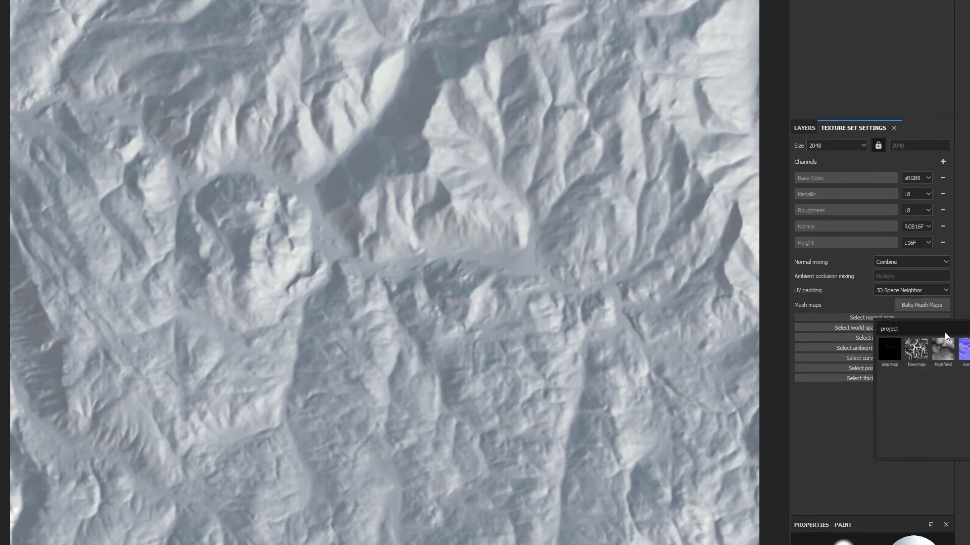
{"action": "left_click", "coordinate": [964, 349]}
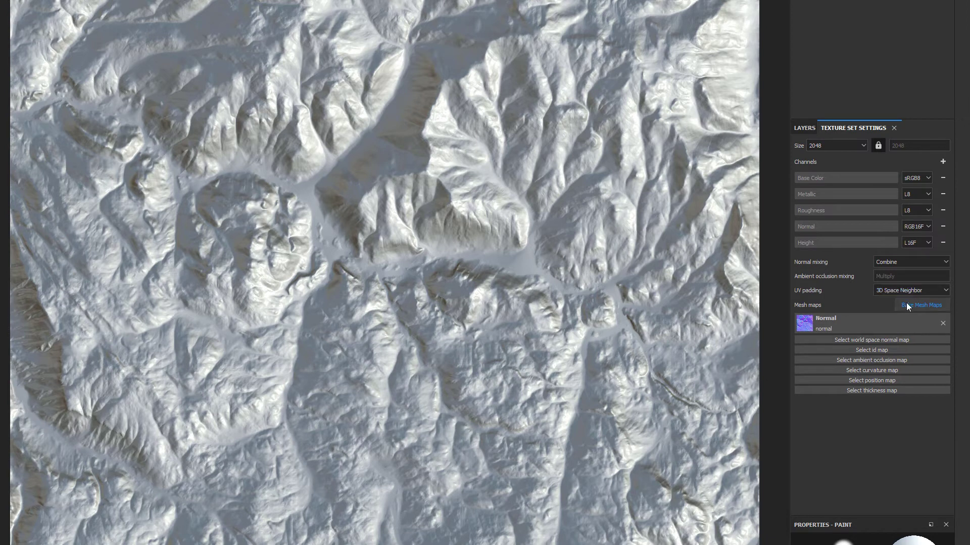
Bake the mesh maps for DefaultMaterial at output size 2048, leaving out the Normal and ID maps
{"action": "left_click", "coordinate": [920, 305]}
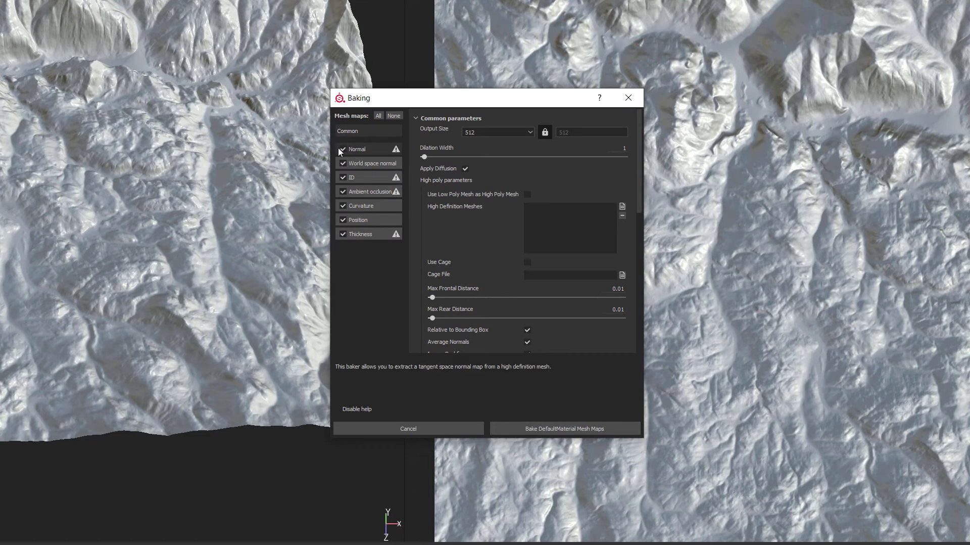
{"action": "left_click", "coordinate": [356, 161]}
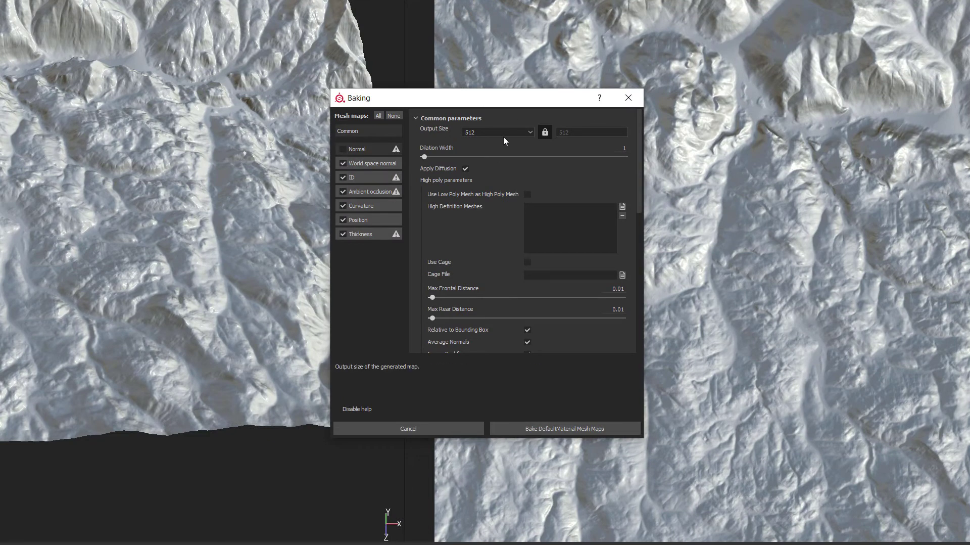
{"action": "left_click", "coordinate": [344, 177]}
{"action": "left_click", "coordinate": [512, 131]}
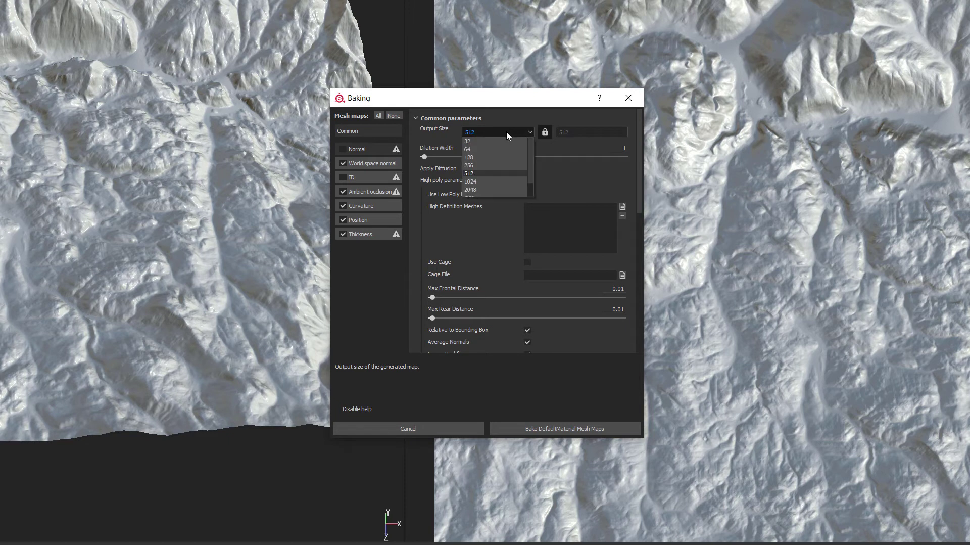
{"action": "left_click", "coordinate": [488, 190]}
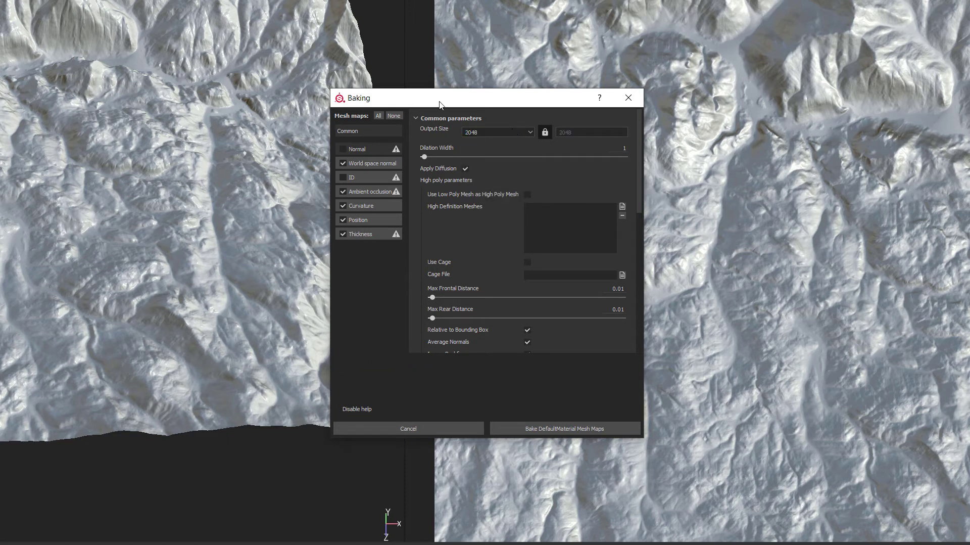
{"action": "left_click", "coordinate": [543, 429]}
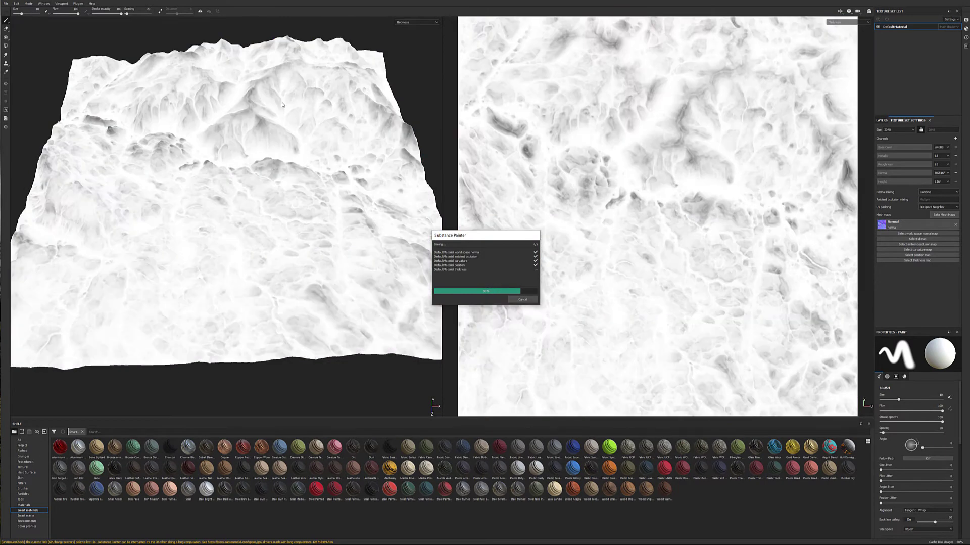
{"action": "left_click", "coordinate": [523, 299]}
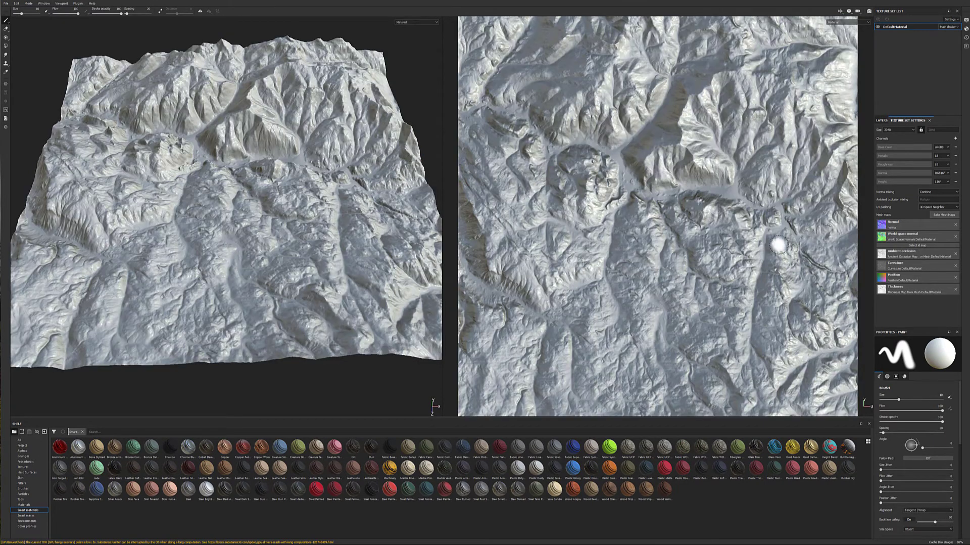
Add a fill layer above Layer 1 and set its base color to red
{"action": "scroll", "coordinate": [349, 190], "scroll_direction": "up", "scroll_amount": 5}
{"action": "scroll", "coordinate": [354, 182], "scroll_direction": "down", "scroll_amount": 5}
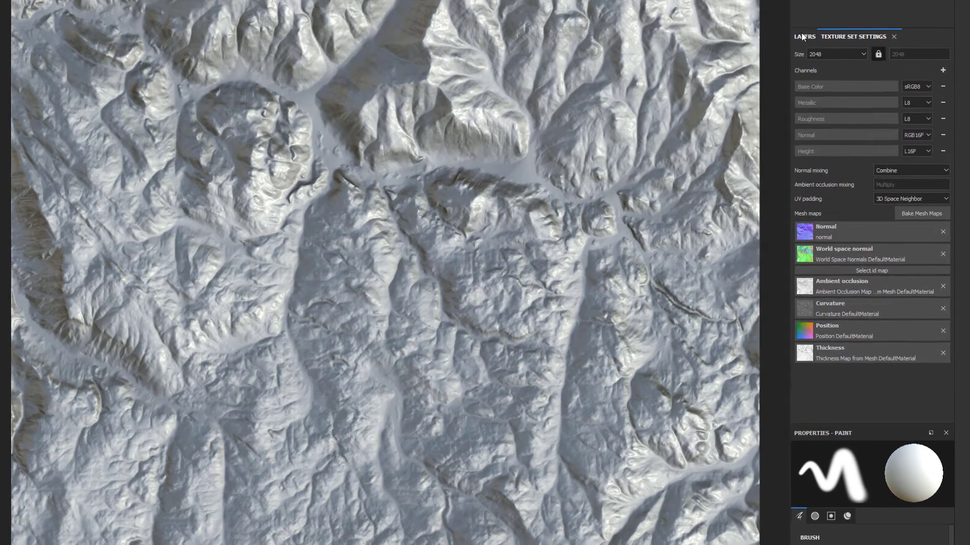
{"action": "left_click", "coordinate": [882, 120]}
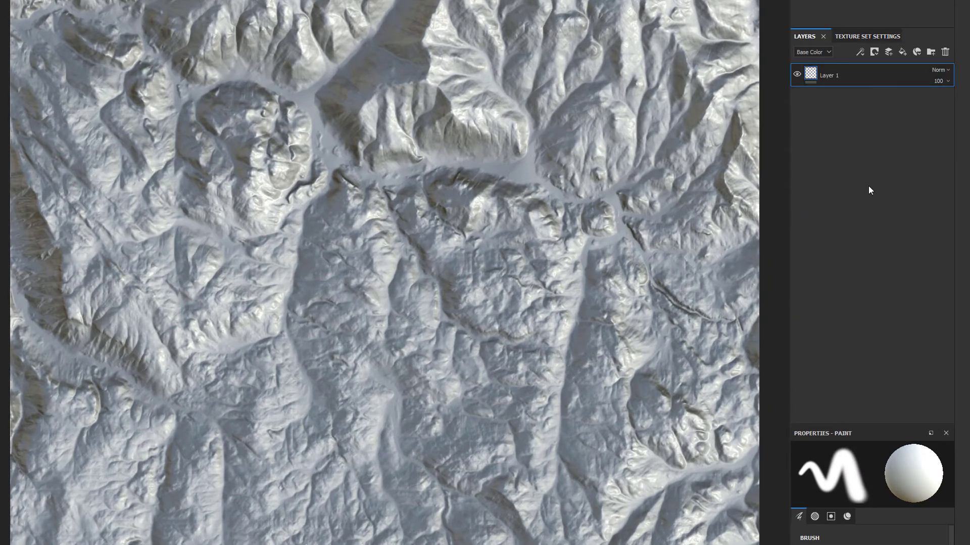
{"action": "left_click", "coordinate": [902, 52]}
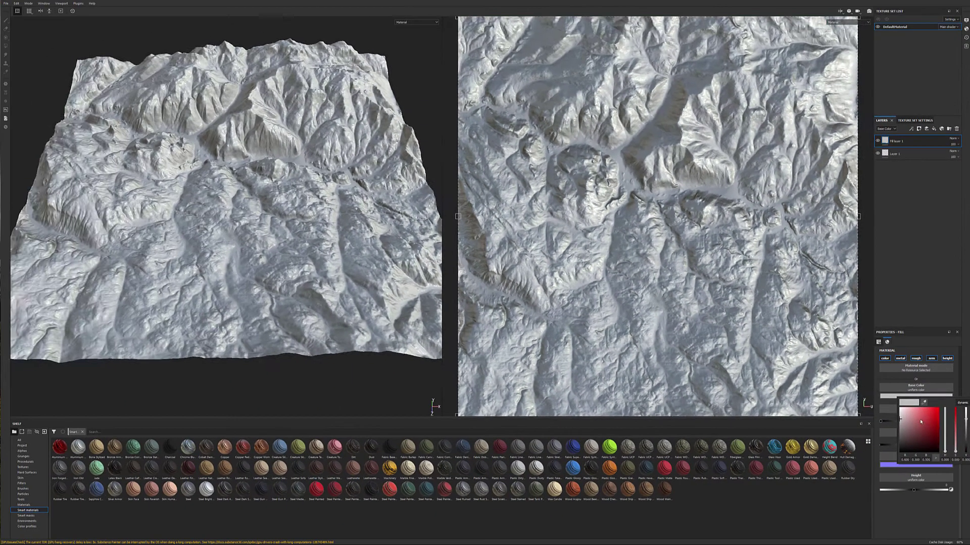
{"action": "left_click", "coordinate": [926, 414]}
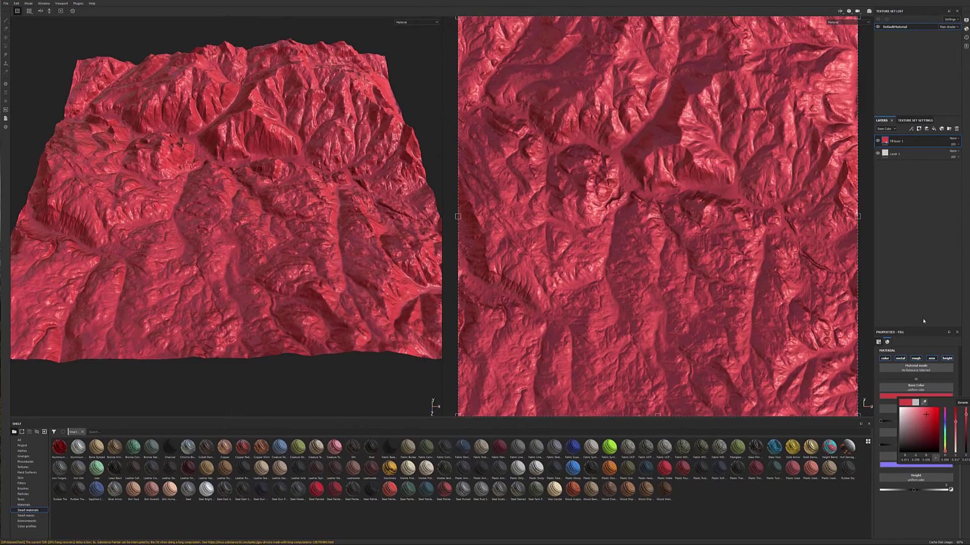
{"action": "left_click", "coordinate": [942, 212]}
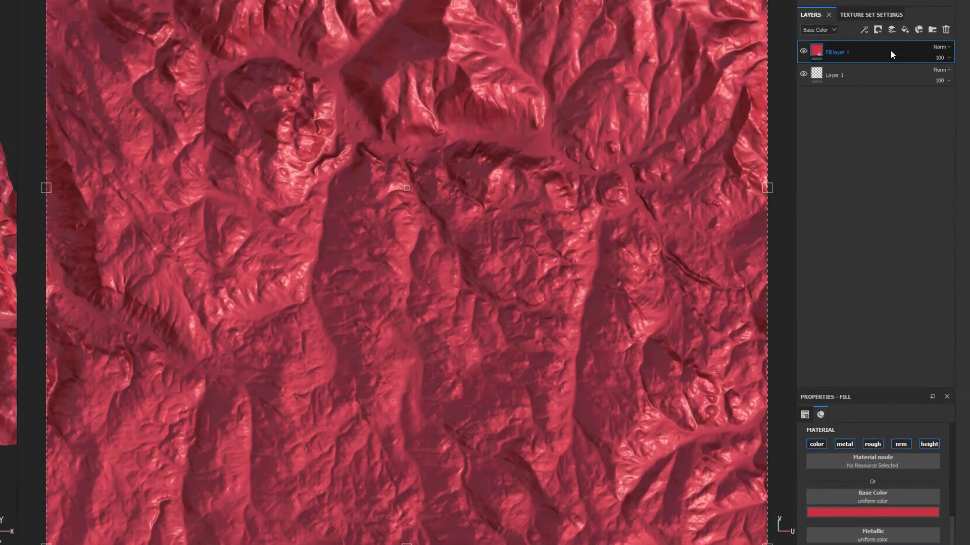
Add a black mask to the red fill layer and add an empty generator to that mask
{"action": "right_click", "coordinate": [927, 141]}
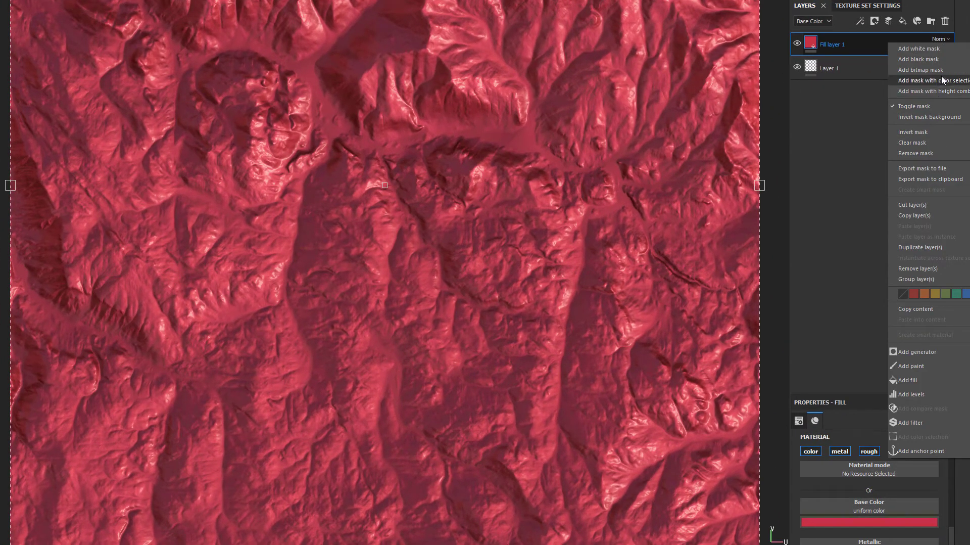
{"action": "left_click", "coordinate": [918, 48]}
{"action": "right_click", "coordinate": [886, 45]}
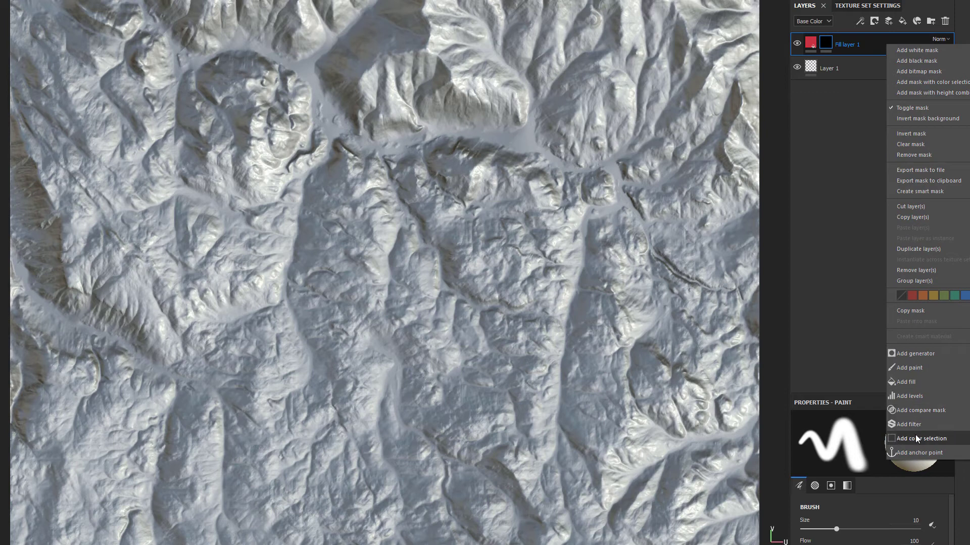
{"action": "left_click", "coordinate": [938, 354]}
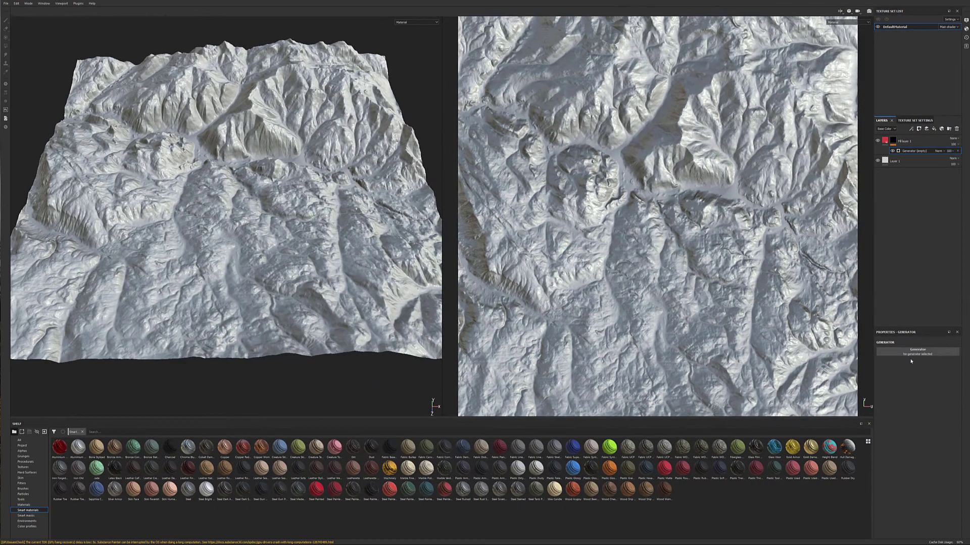
Set the fill layer's mask generator to Position
{"action": "left_click", "coordinate": [867, 436]}
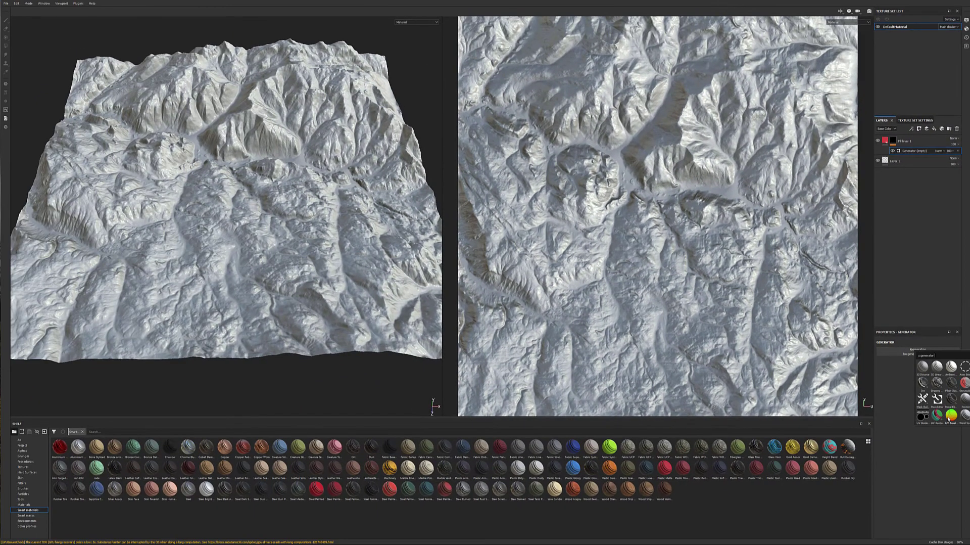
{"action": "left_click", "coordinate": [878, 352]}
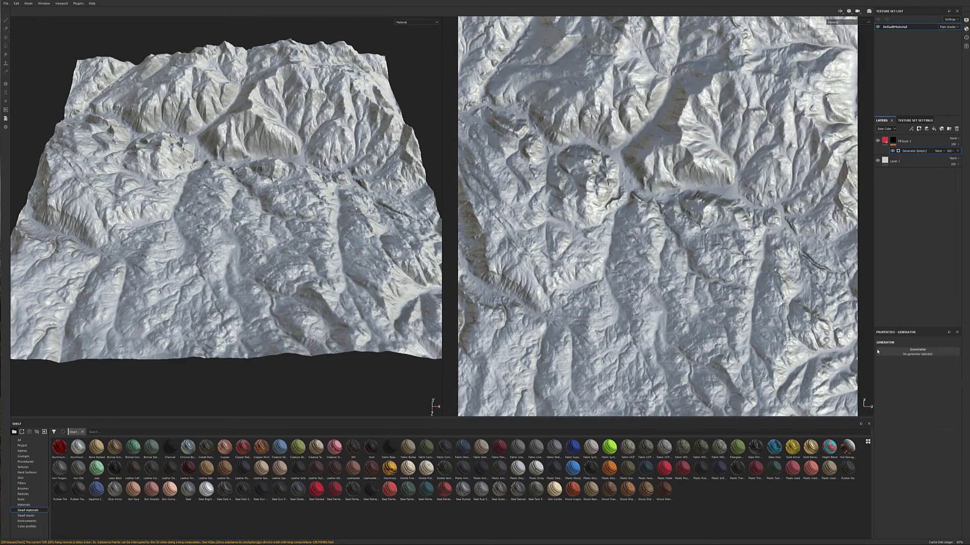
{"action": "left_click", "coordinate": [882, 351]}
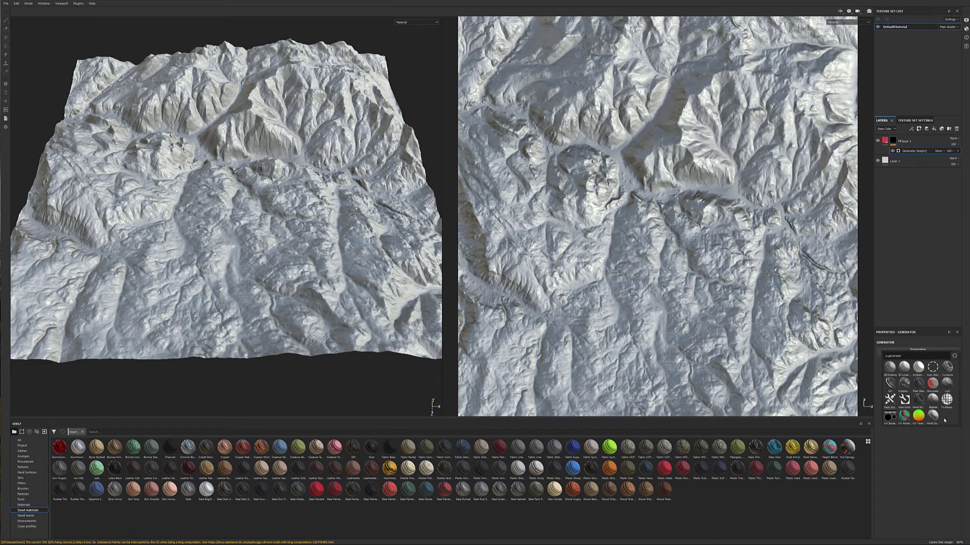
{"action": "left_click", "coordinate": [934, 399]}
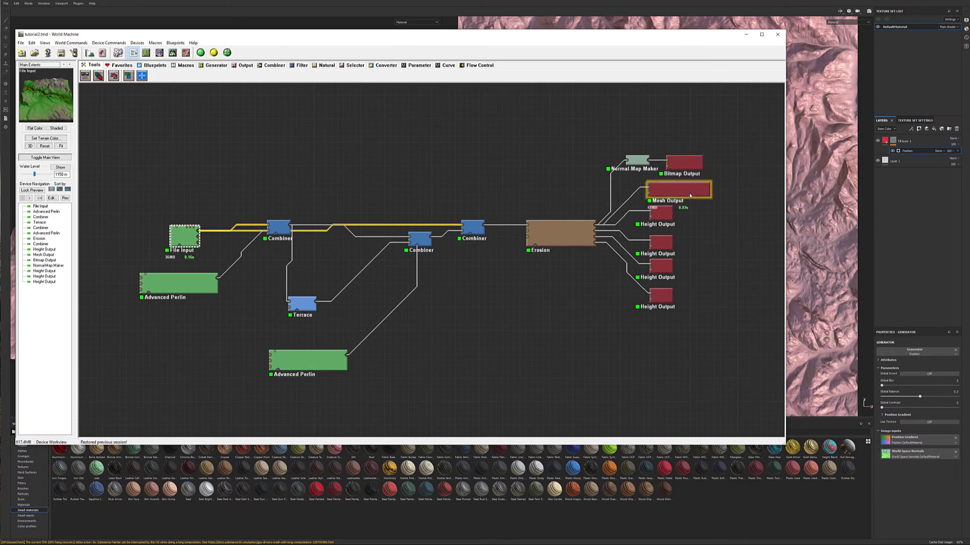
Check the coordinate system option in World Machine's Mesh Output properties, closing the dialog and returning to Substance Painter
{"action": "double_click", "coordinate": [690, 195]}
{"action": "left_click", "coordinate": [420, 200]}
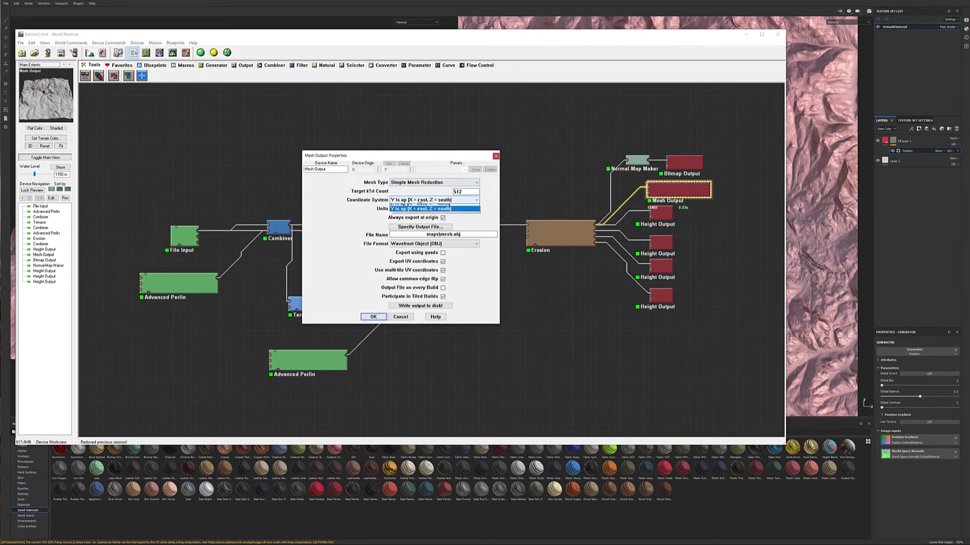
{"action": "left_click", "coordinate": [421, 212]}
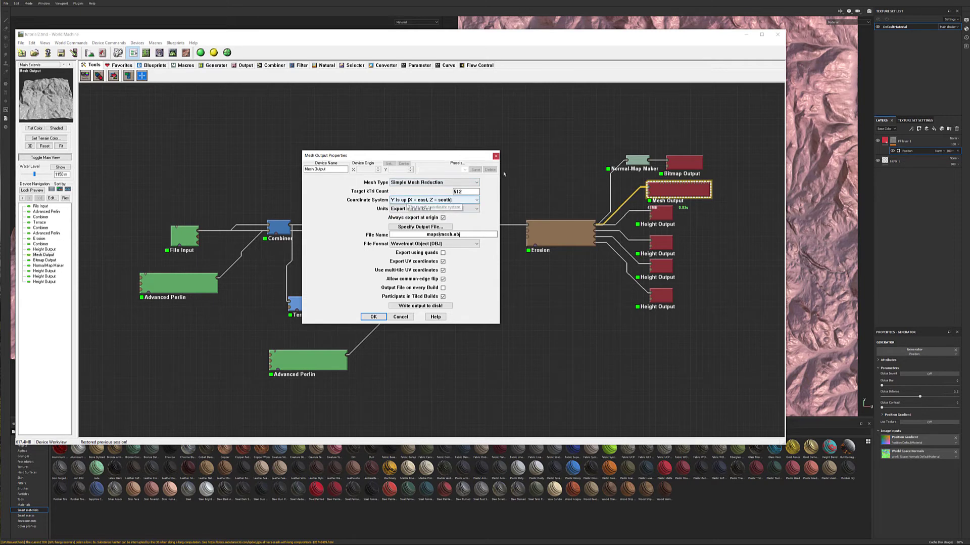
{"action": "left_click", "coordinate": [497, 157]}
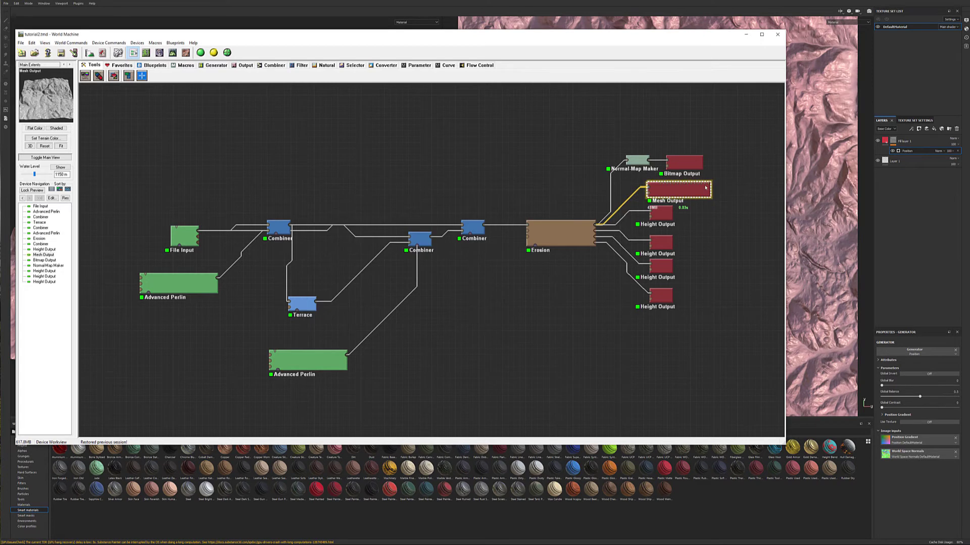
{"action": "left_click", "coordinate": [652, 6]}
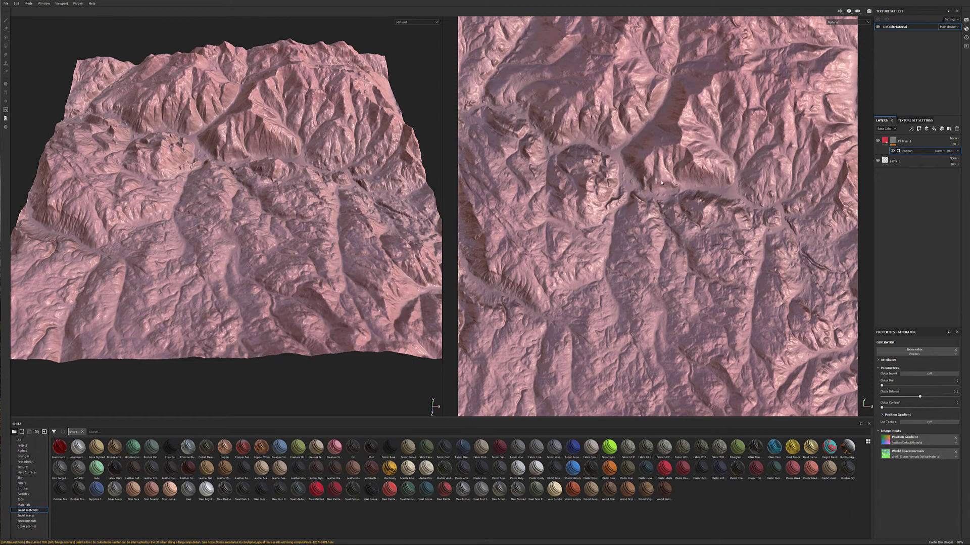
Add a fill layer directly above Layer 1, beneath the red masked fill layer
{"action": "left_click_drag", "start_coordinate": [213, 171], "coordinate": [529, 148], "text": "alt"}
{"action": "left_click_drag", "start_coordinate": [342, 146], "coordinate": [320, 186], "text": "alt"}
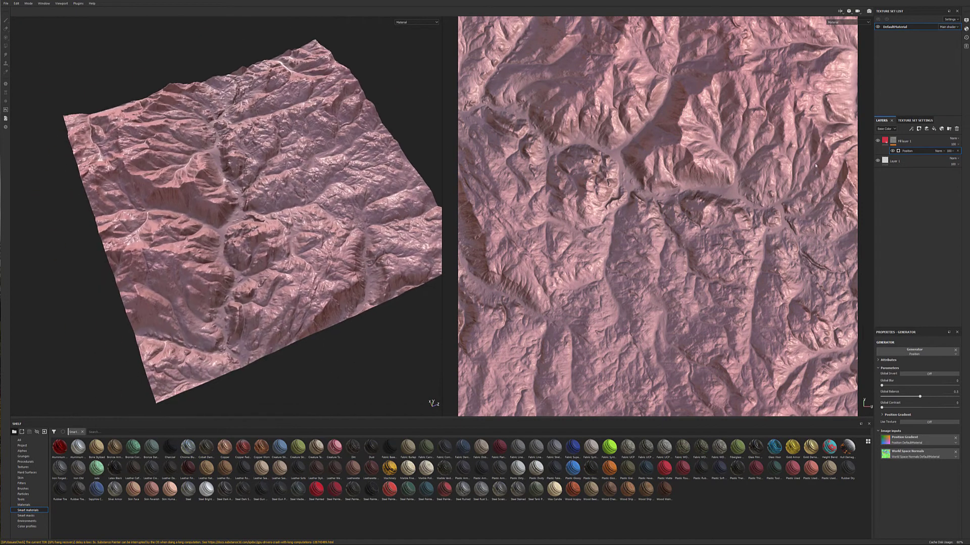
{"action": "left_click", "coordinate": [912, 162]}
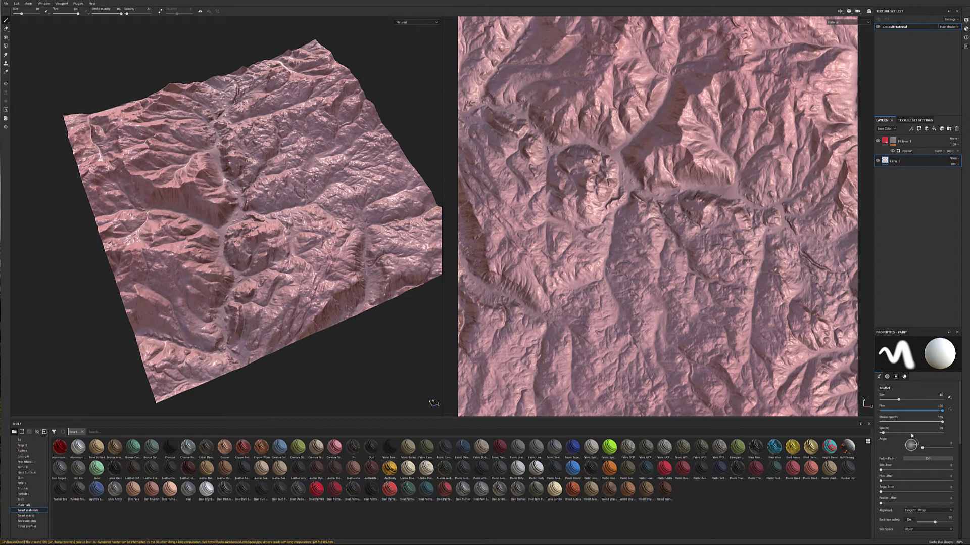
{"action": "double_click", "coordinate": [896, 162]}
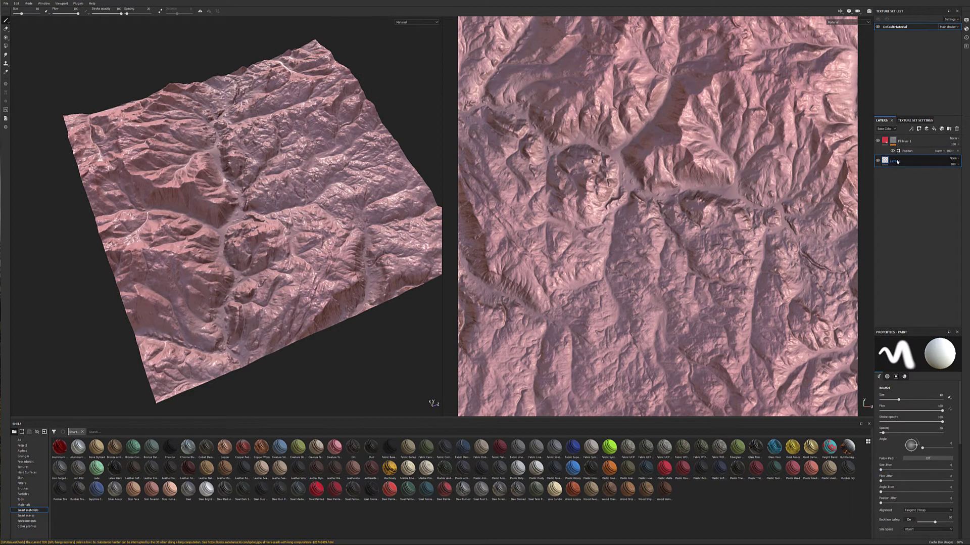
{"action": "right_click", "coordinate": [897, 162]}
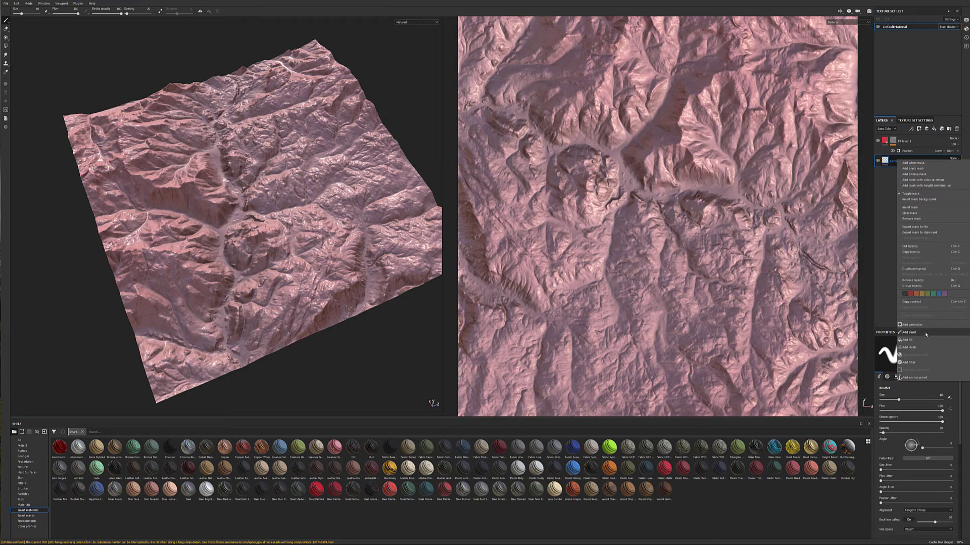
{"action": "left_click", "coordinate": [934, 131]}
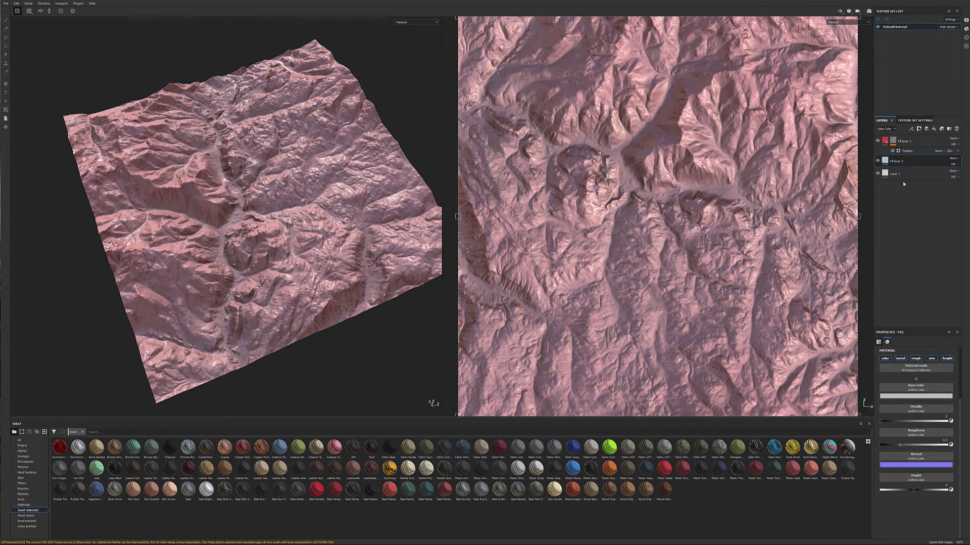
Set the new lower fill layer's base color to a very dark olive brown and raise its roughness to the maximum
{"action": "left_click", "coordinate": [912, 396]}
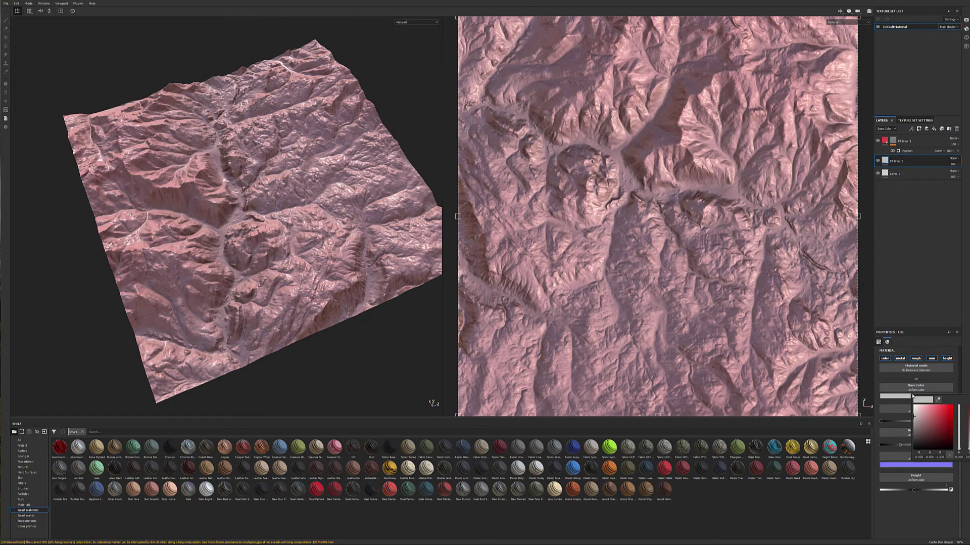
{"action": "left_click", "coordinate": [930, 438]}
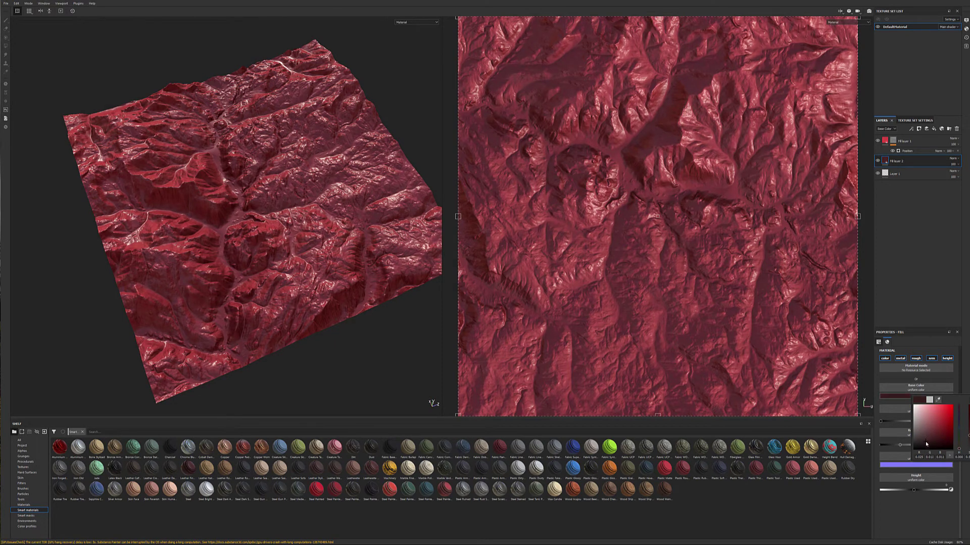
{"action": "mouse_move", "coordinate": [961, 435]}
{"action": "left_mouse_down"}
{"action": "mouse_move", "coordinate": [959, 417]}
{"action": "mouse_move", "coordinate": [960, 445]}
{"action": "left_mouse_up"}
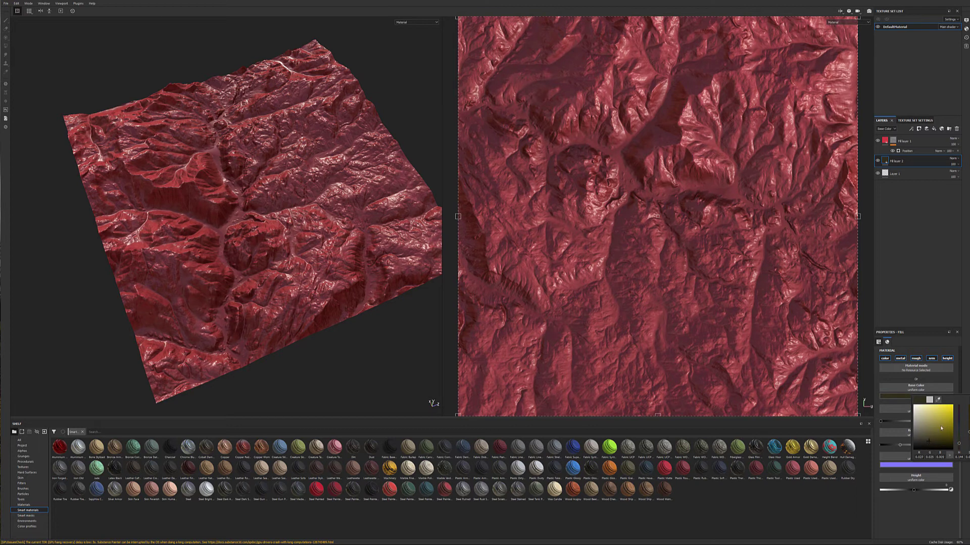
{"action": "left_click", "coordinate": [915, 268]}
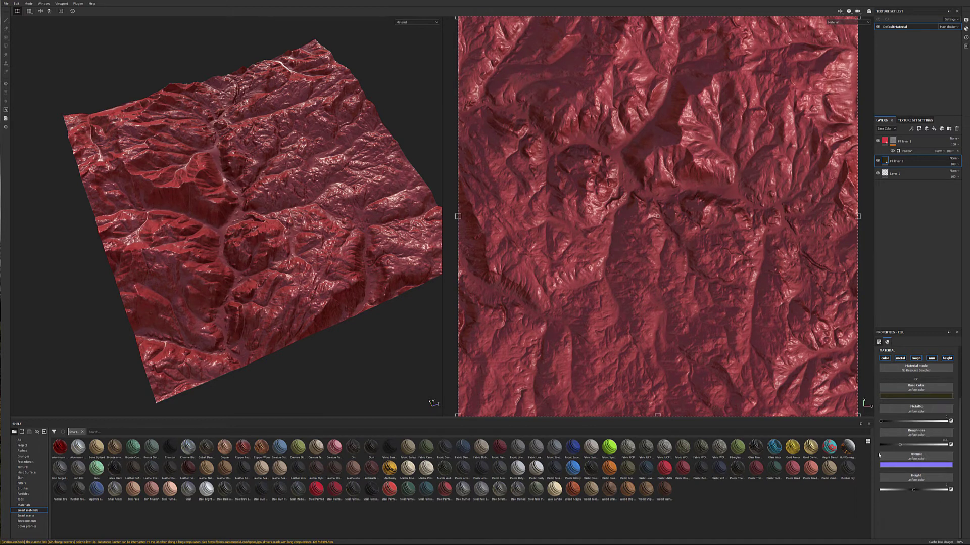
{"action": "mouse_move", "coordinate": [882, 421]}
{"action": "left_mouse_down"}
{"action": "mouse_move", "coordinate": [915, 421]}
{"action": "mouse_move", "coordinate": [947, 444]}
{"action": "left_mouse_up"}
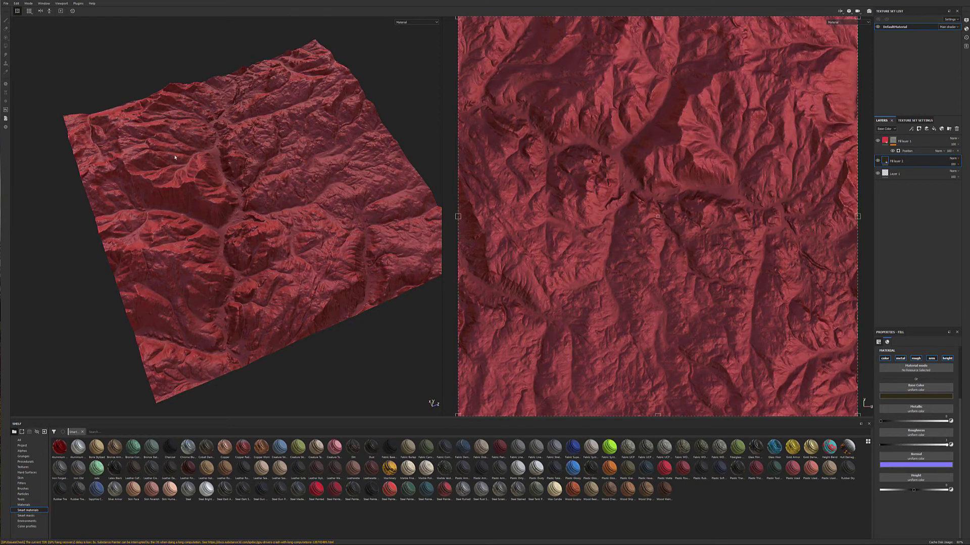
Change the red fill layer's base color to a muted brown and raise its roughness to the maximum
{"action": "left_click", "coordinate": [914, 141]}
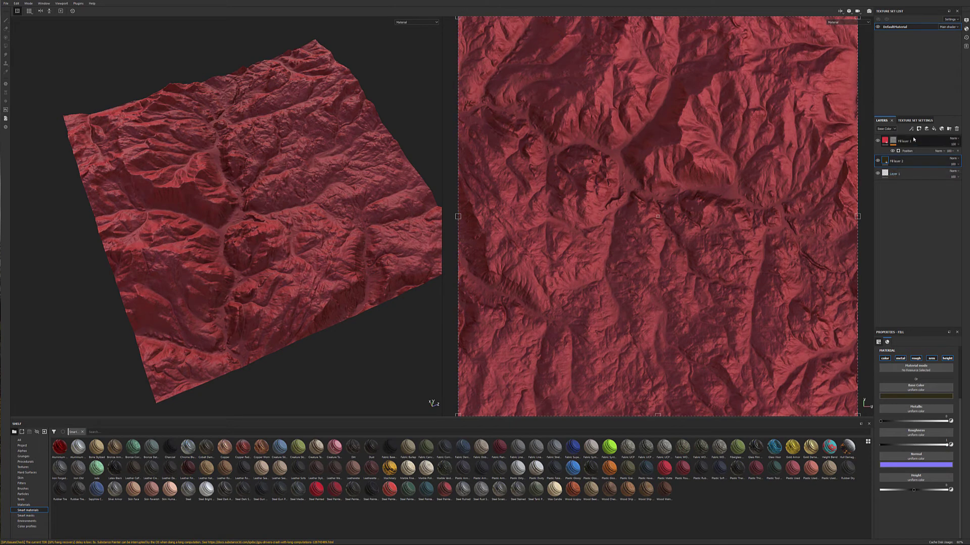
{"action": "key", "text": "1"}
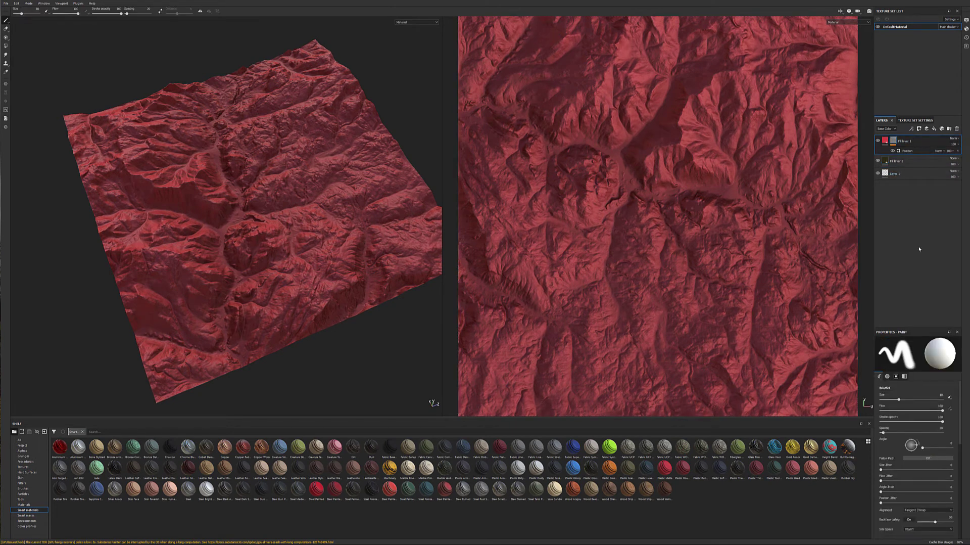
{"action": "left_click", "coordinate": [895, 142]}
{"action": "left_click", "coordinate": [886, 140]}
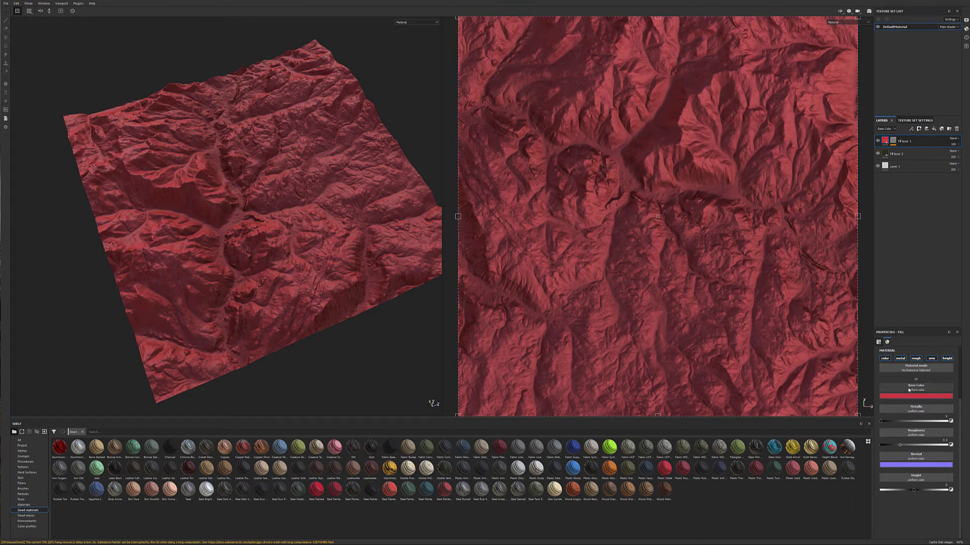
{"action": "left_click", "coordinate": [904, 396]}
{"action": "left_click_drag", "start_coordinate": [923, 436], "coordinate": [953, 450]}
{"action": "left_click", "coordinate": [905, 505]}
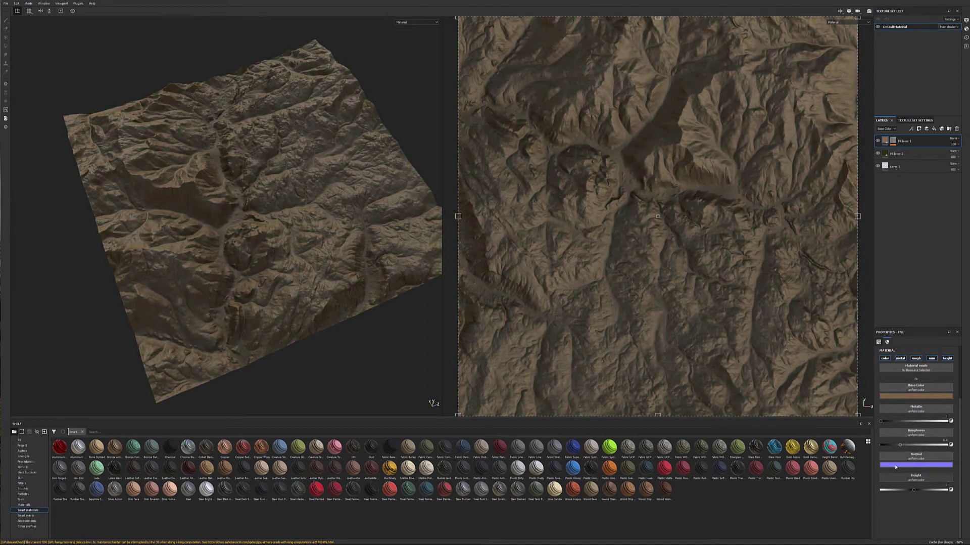
{"action": "left_click_drag", "start_coordinate": [901, 443], "coordinate": [947, 444]}
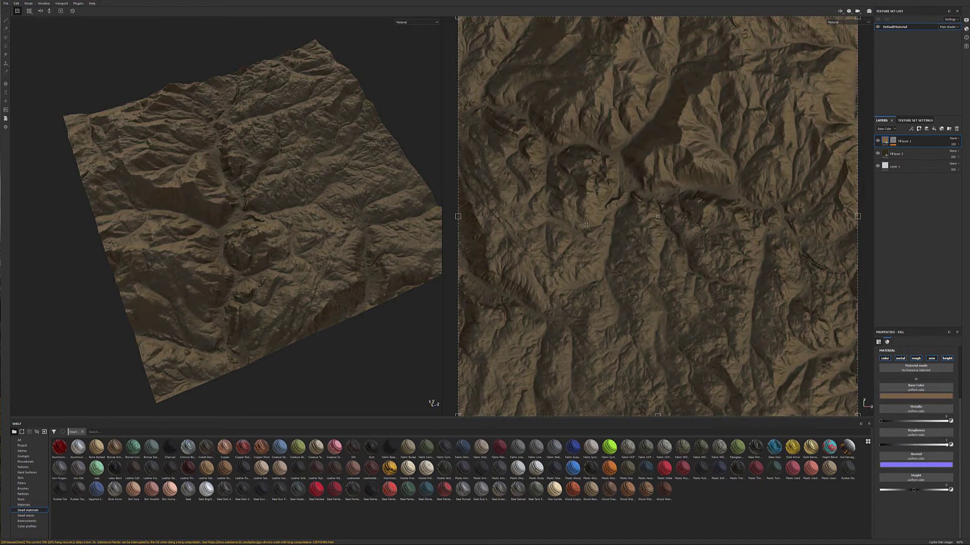
Lower the Global Balance of the brown fill layer's Position mask generator to about 0.32
{"action": "left_click_drag", "start_coordinate": [244, 223], "coordinate": [186, 236], "text": "alt"}
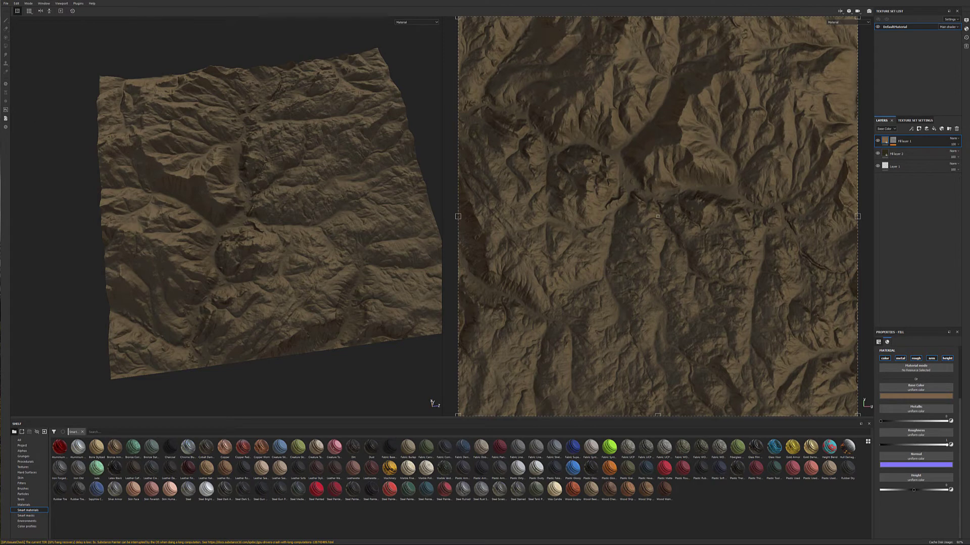
{"action": "left_click", "coordinate": [894, 140]}
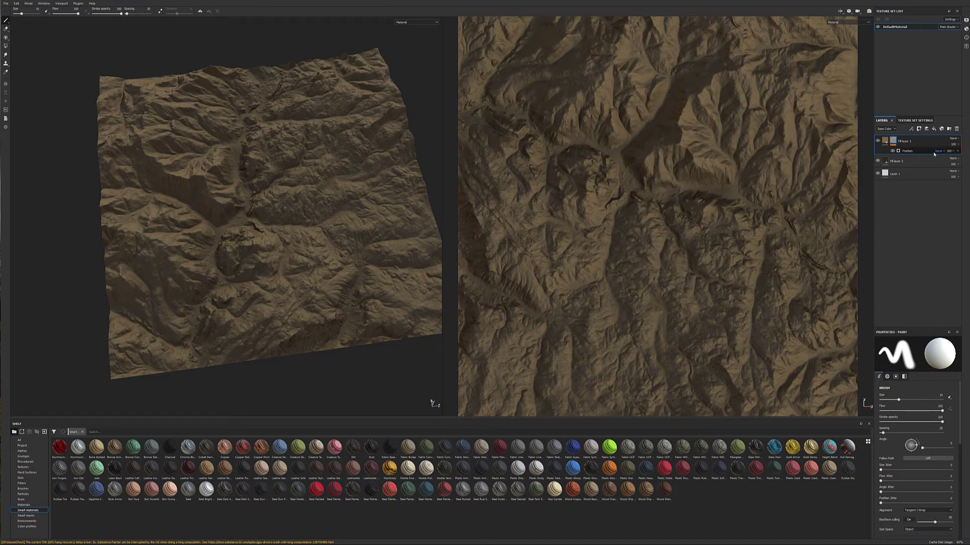
{"action": "left_click", "coordinate": [918, 150]}
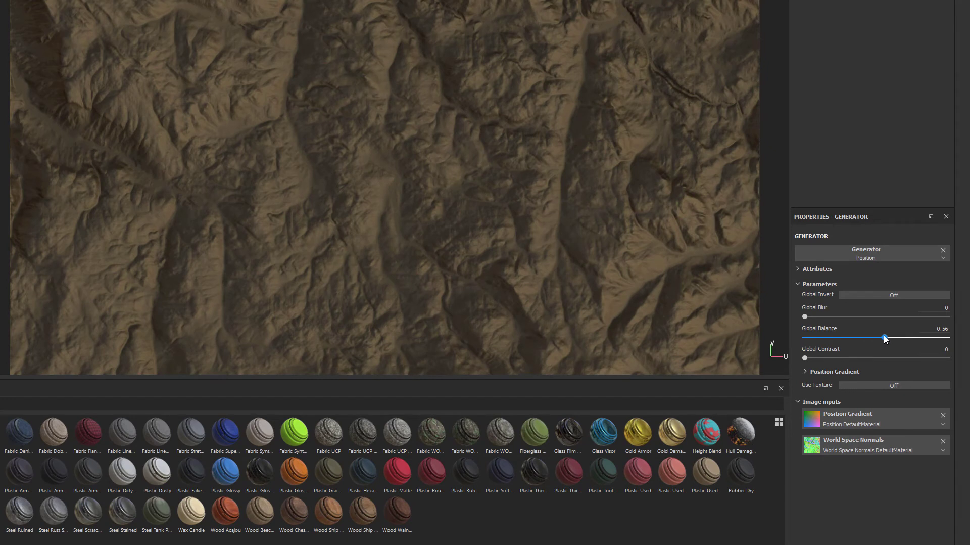
{"action": "left_click_drag", "start_coordinate": [886, 339], "coordinate": [851, 330]}
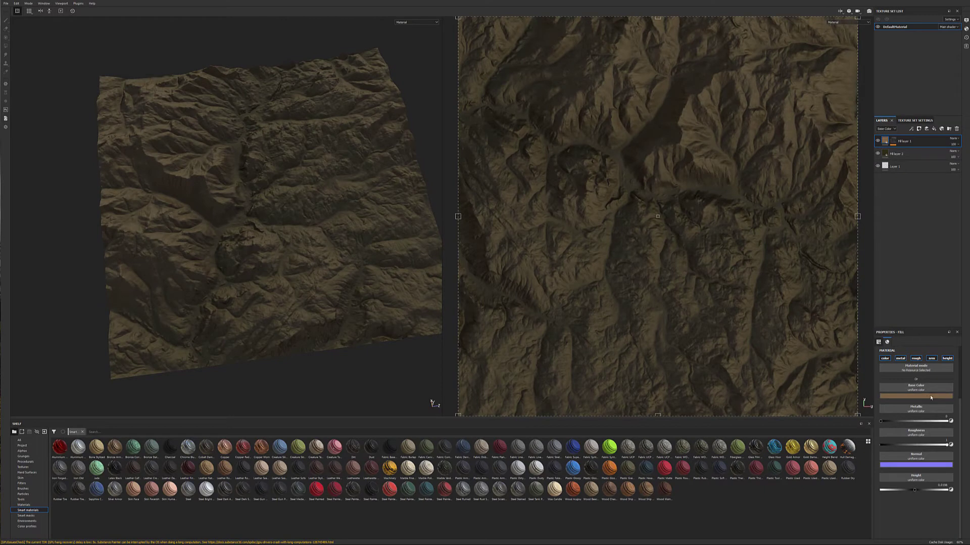
Set the brown fill layer's base color to a brighter, more saturated ochre brown
{"action": "left_click", "coordinate": [931, 397]}
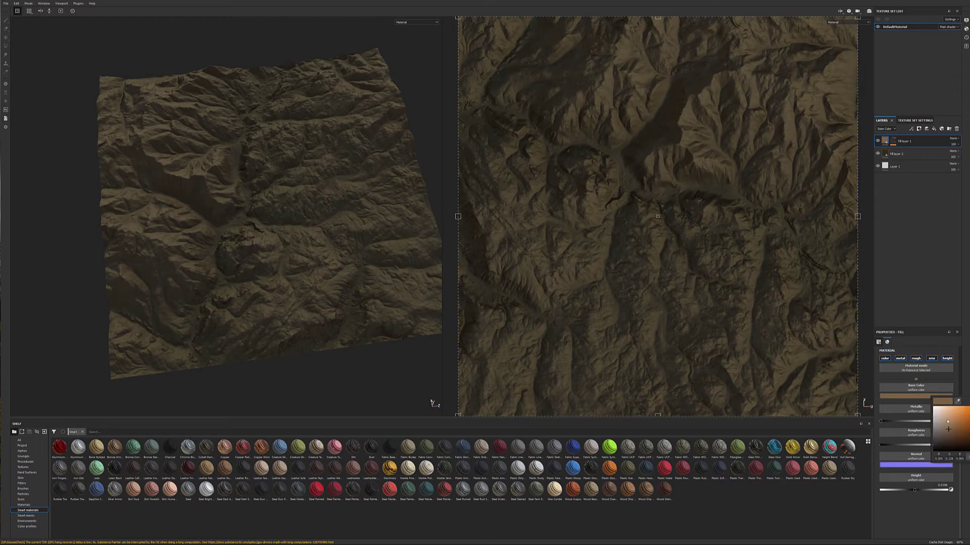
{"action": "mouse_move", "coordinate": [948, 429]}
{"action": "left_mouse_down"}
{"action": "mouse_move", "coordinate": [956, 409]}
{"action": "mouse_move", "coordinate": [935, 436]}
{"action": "mouse_move", "coordinate": [940, 423]}
{"action": "mouse_move", "coordinate": [954, 423]}
{"action": "left_mouse_up"}
{"action": "left_click", "coordinate": [928, 521]}
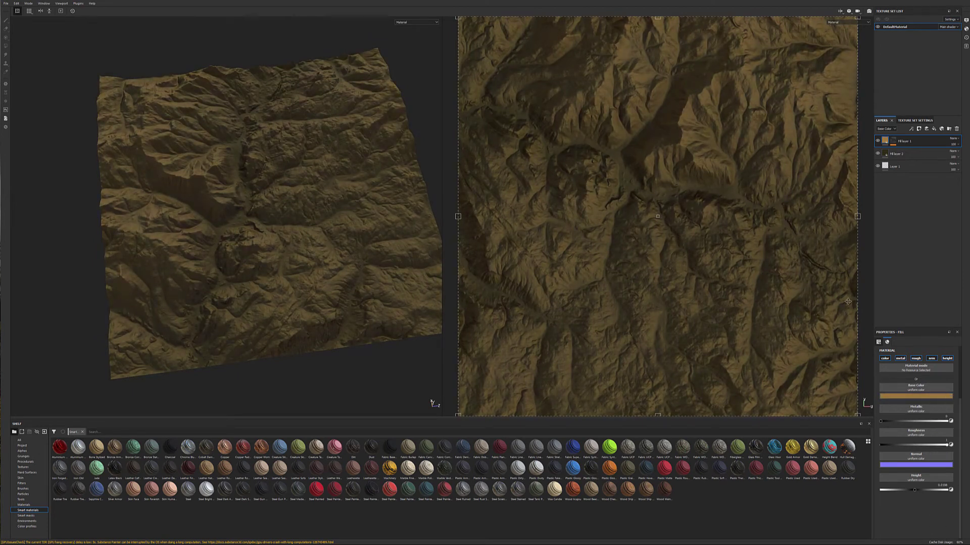
In the ochre layer's Position generator, set Global Contrast to 0.27, raise Global Blur to mid-range, and set Global Balance to about 0.33
{"action": "left_click", "coordinate": [935, 129]}
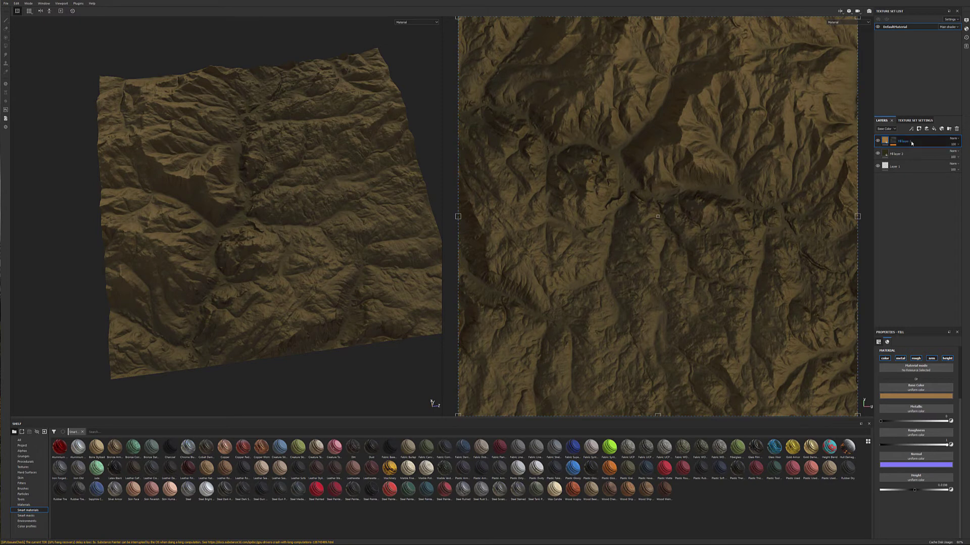
{"action": "left_click", "coordinate": [908, 144]}
{"action": "left_click", "coordinate": [906, 152]}
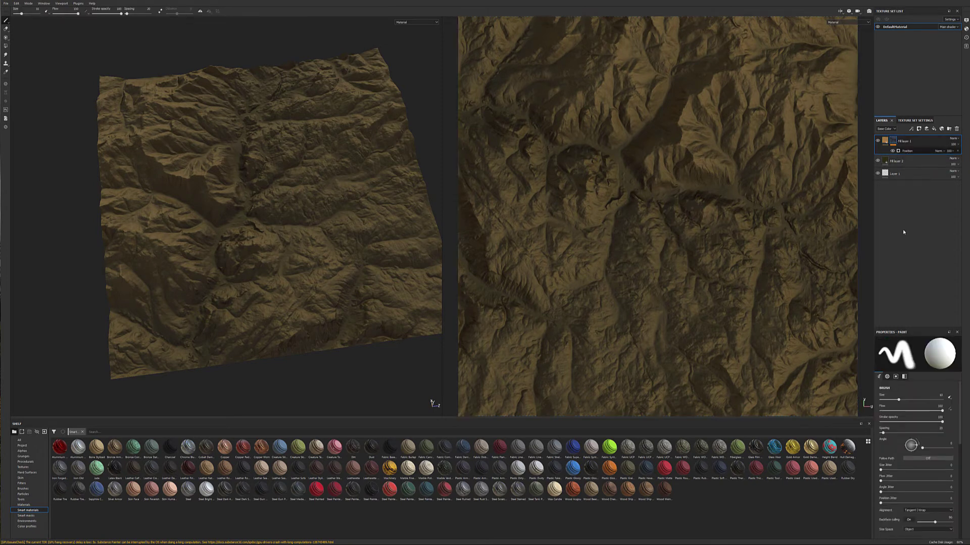
{"action": "left_click_drag", "start_coordinate": [882, 407], "coordinate": [903, 412]}
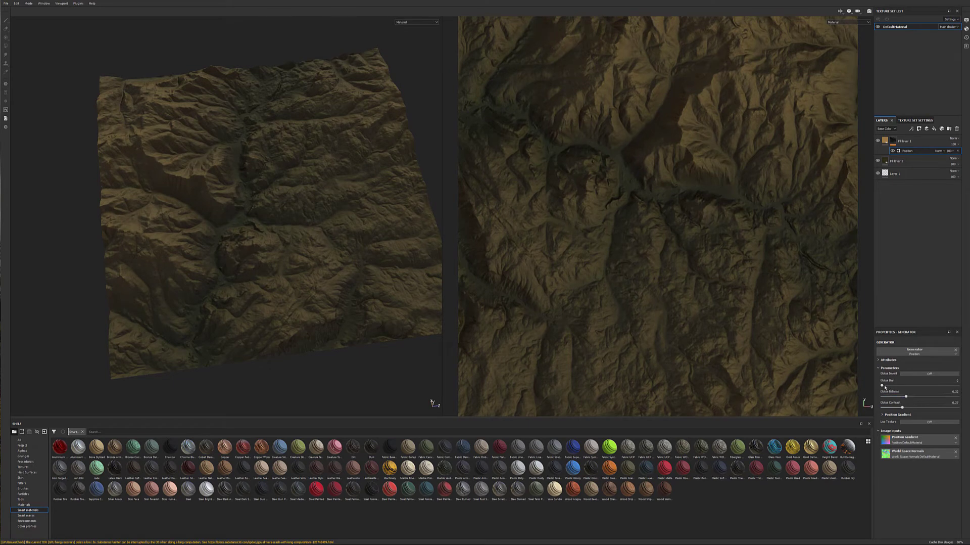
{"action": "left_click_drag", "start_coordinate": [882, 385], "coordinate": [928, 385]}
{"action": "left_click", "coordinate": [922, 396]}
{"action": "left_click_drag", "start_coordinate": [915, 396], "coordinate": [907, 397]}
{"action": "left_click_drag", "start_coordinate": [336, 215], "coordinate": [268, 168], "text": "alt"}
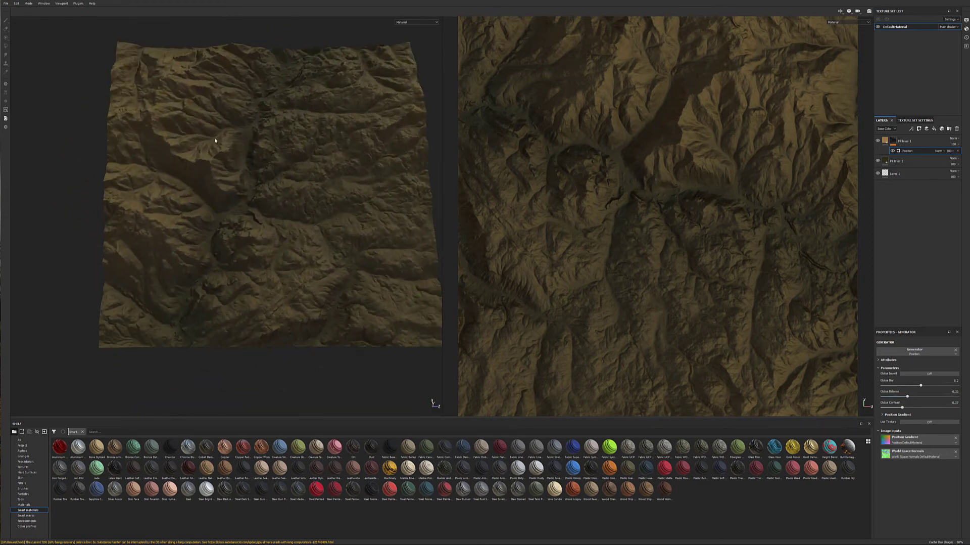
Add a fill layer at the top of the stack with a muted yellow-olive base color and maximum roughness
{"action": "left_click", "coordinate": [938, 142]}
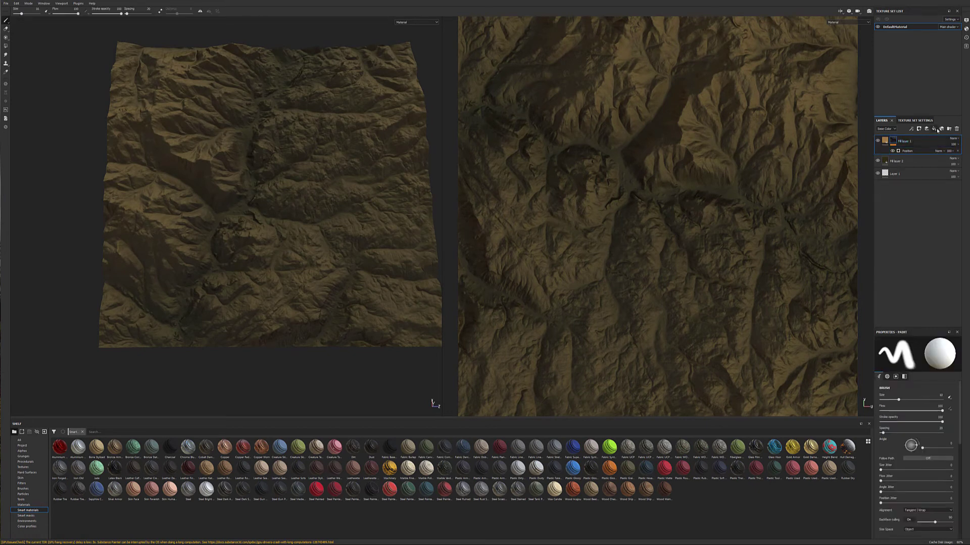
{"action": "left_click", "coordinate": [935, 130]}
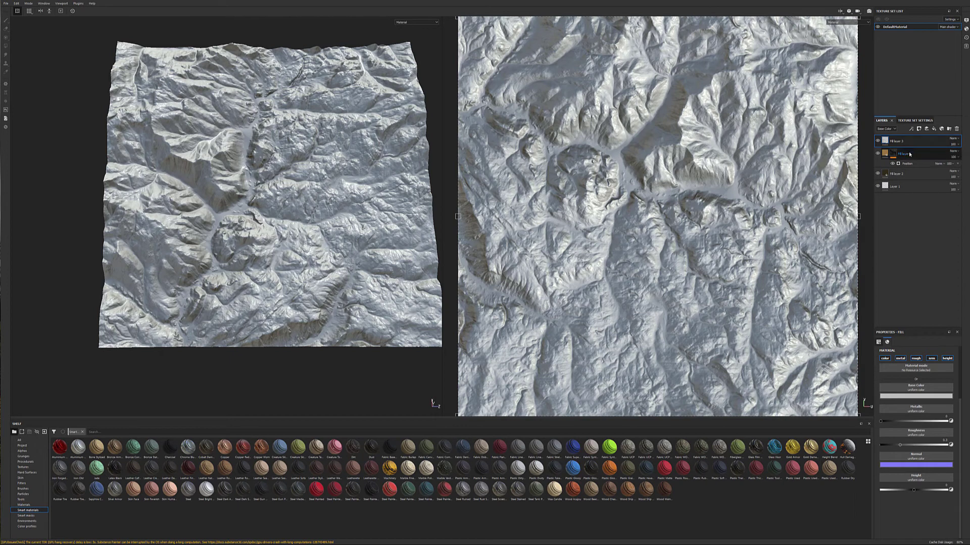
{"action": "left_click", "coordinate": [922, 394]}
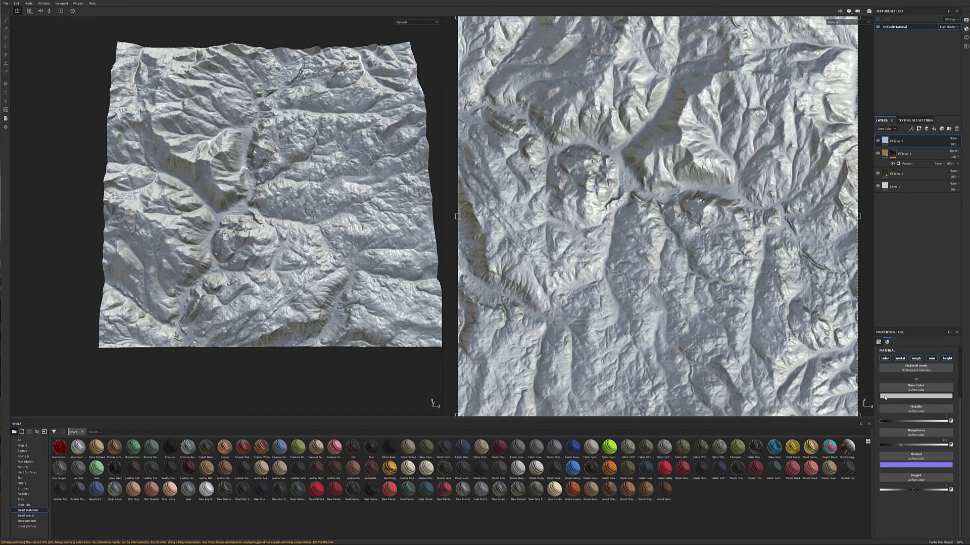
{"action": "mouse_move", "coordinate": [944, 436]}
{"action": "left_mouse_down"}
{"action": "mouse_move", "coordinate": [944, 423]}
{"action": "mouse_move", "coordinate": [934, 447]}
{"action": "left_mouse_up"}
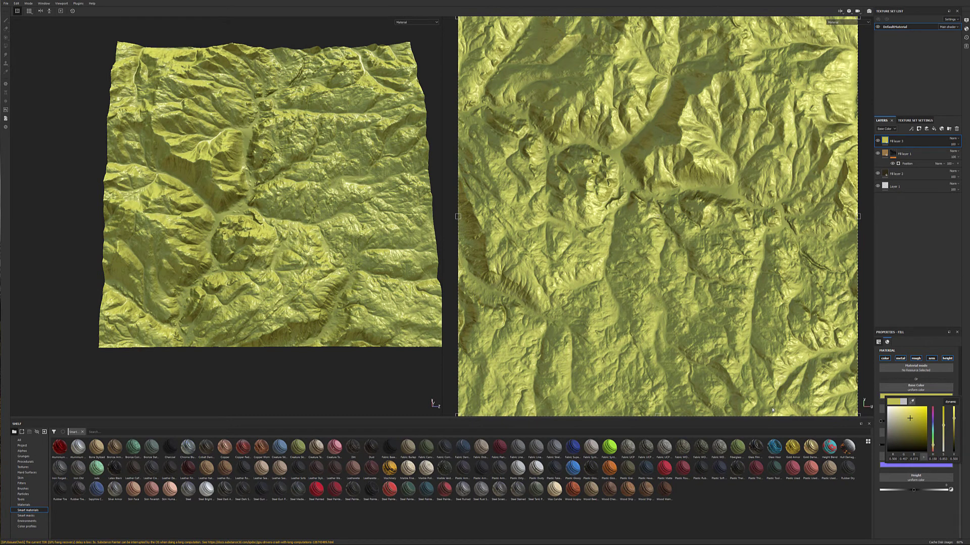
{"action": "left_click", "coordinate": [902, 431]}
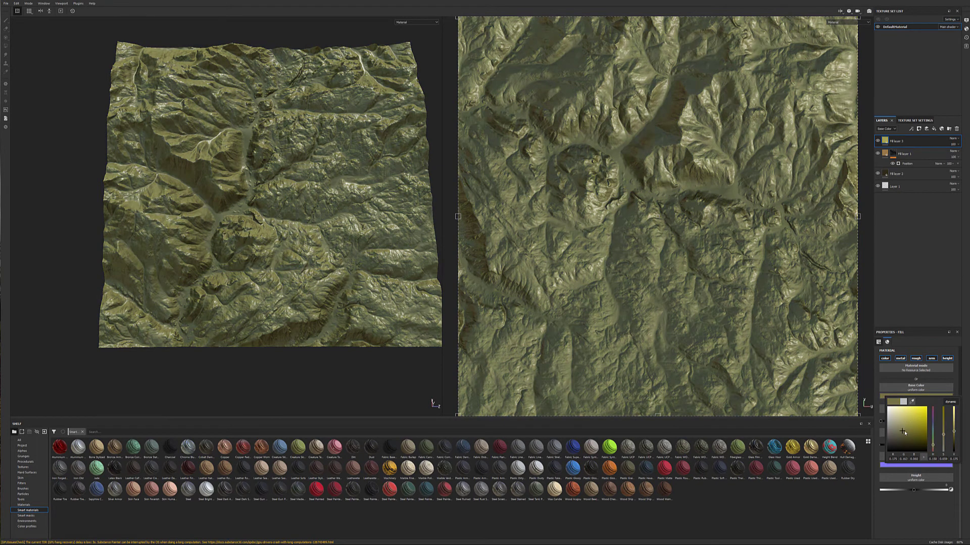
{"action": "left_click_drag", "start_coordinate": [903, 429], "coordinate": [904, 423]}
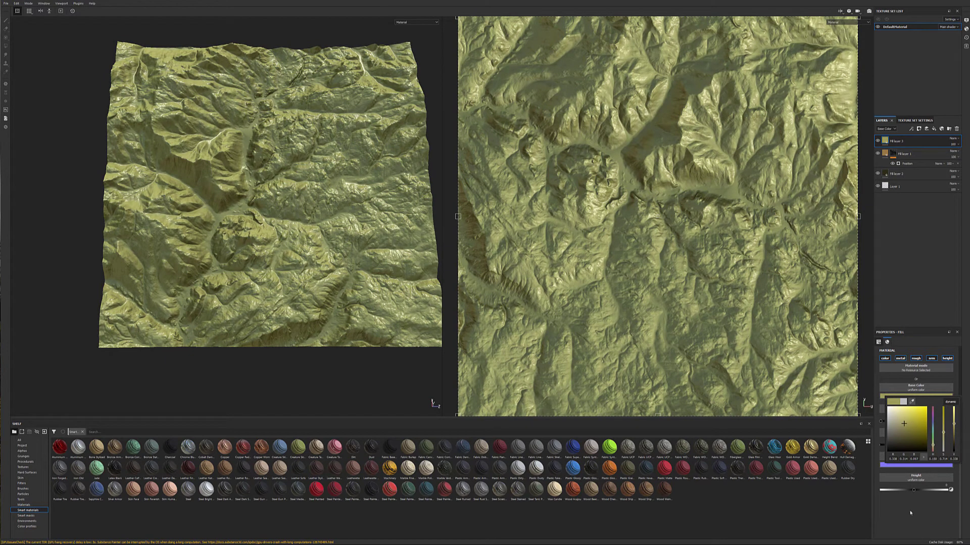
{"action": "left_click", "coordinate": [886, 489]}
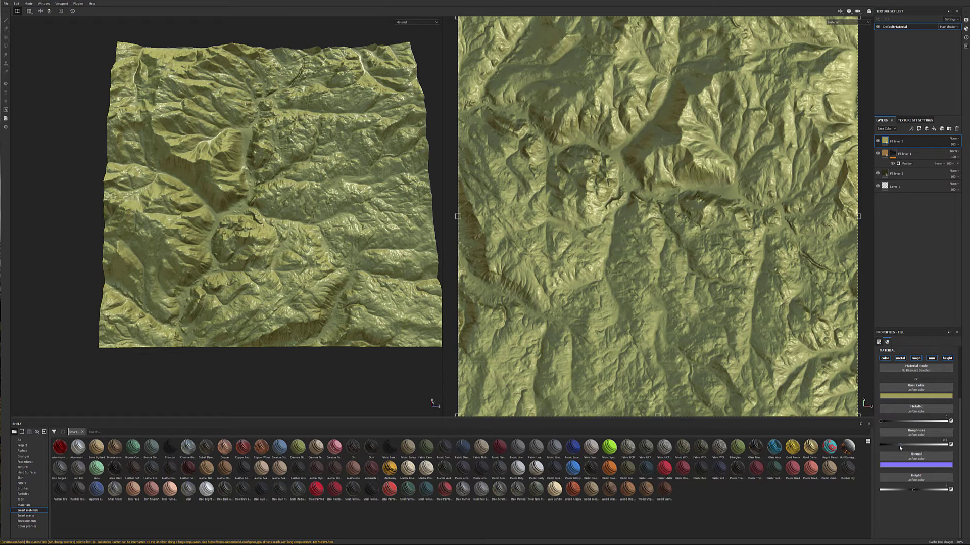
{"action": "left_click_drag", "start_coordinate": [902, 444], "coordinate": [947, 444]}
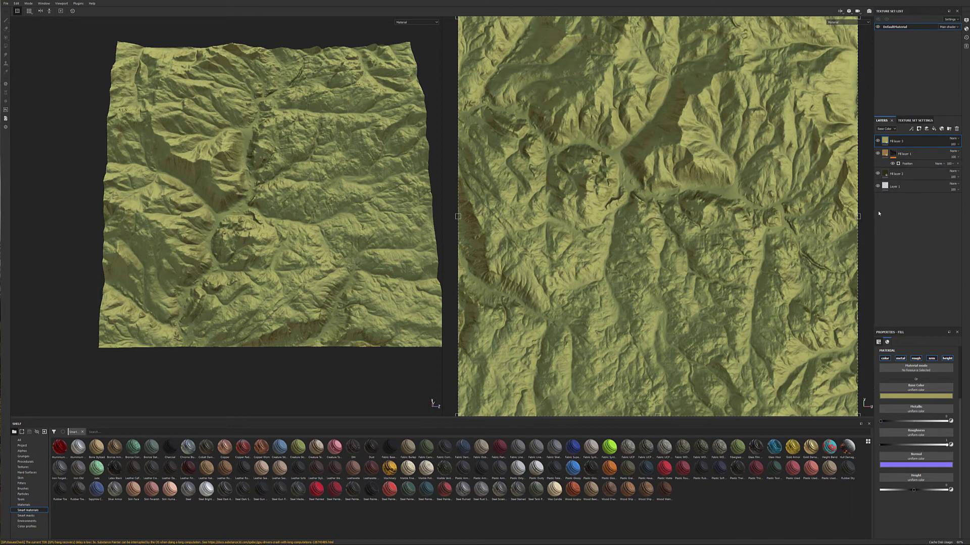
Give the olive fill layer a black mask and add a fill to it that uses the project's flowmap texture
{"action": "right_click", "coordinate": [928, 144]}
{"action": "left_click", "coordinate": [945, 152]}
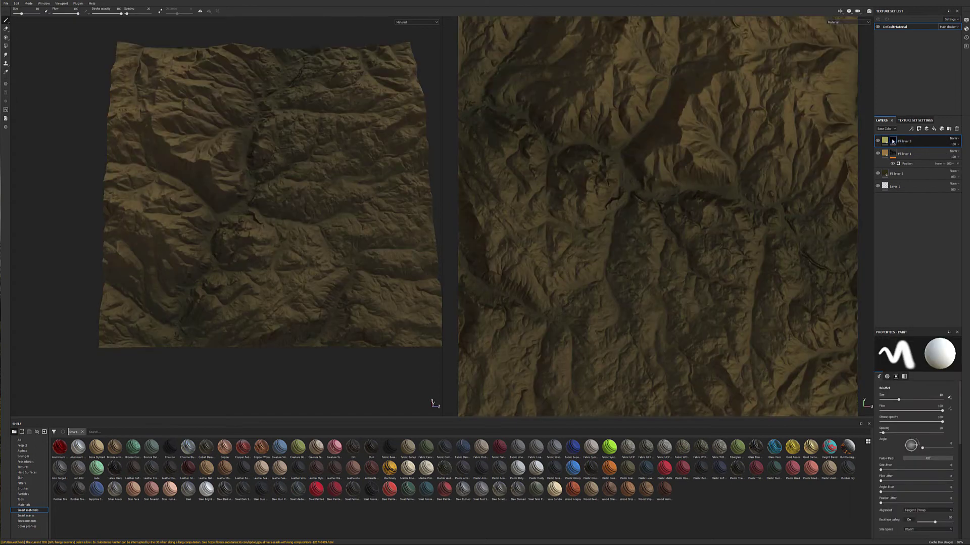
{"action": "right_click", "coordinate": [935, 143]}
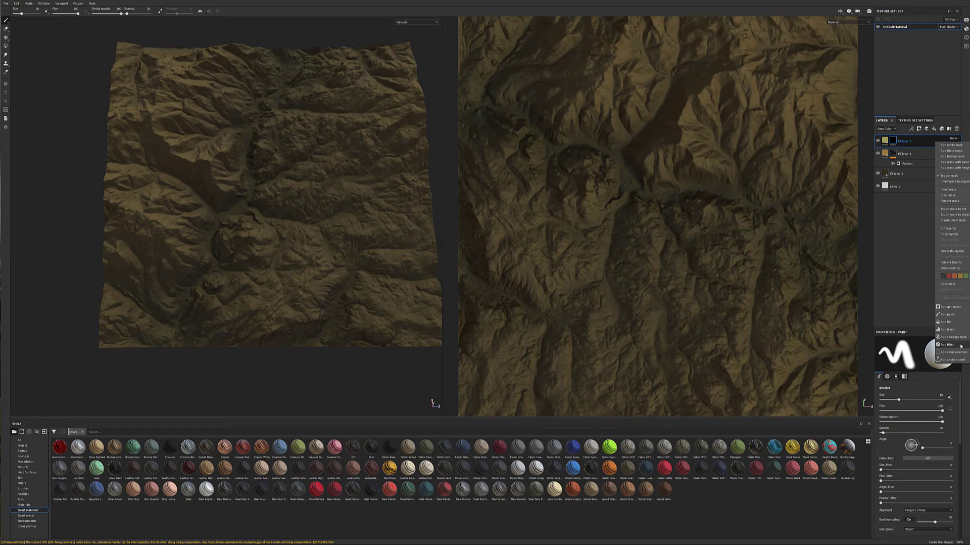
{"action": "left_click", "coordinate": [948, 322]}
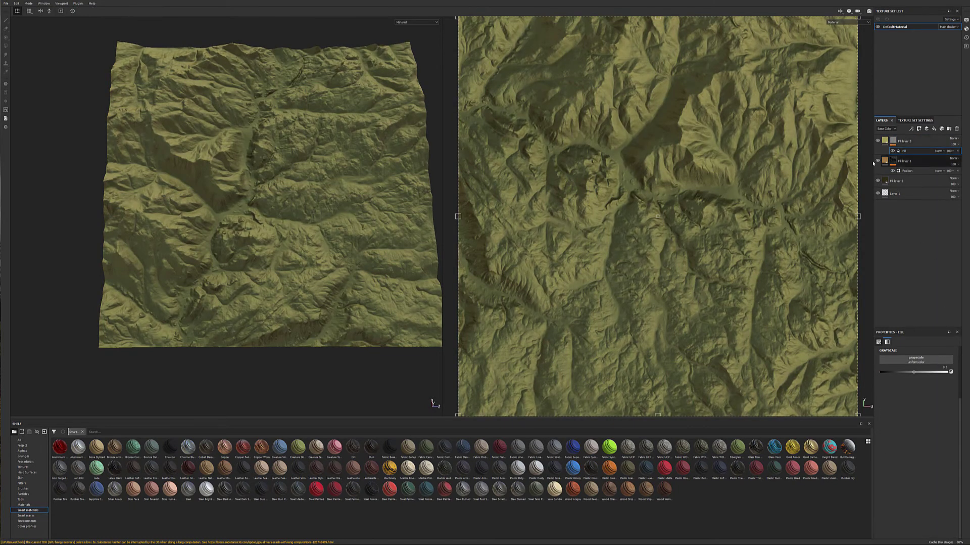
{"action": "left_click", "coordinate": [23, 445]}
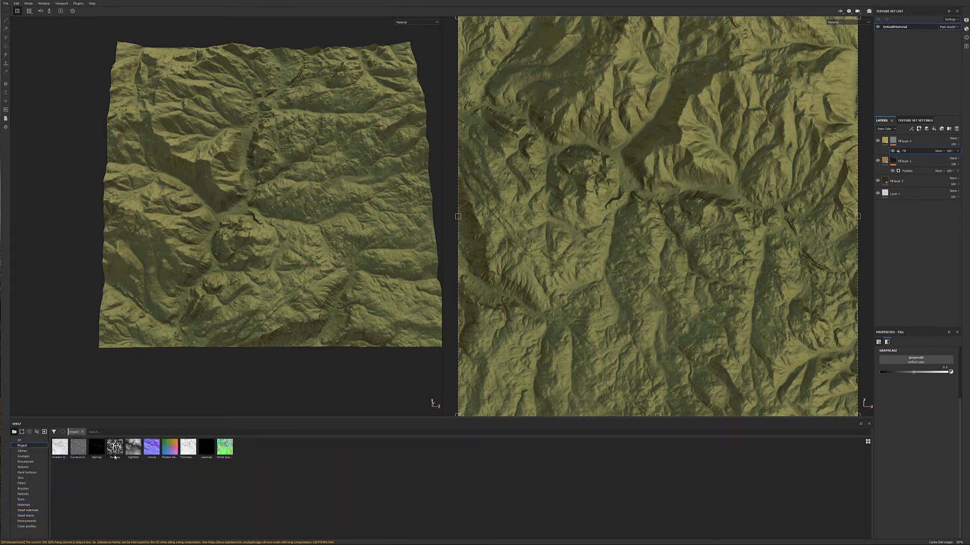
{"action": "left_click_drag", "start_coordinate": [115, 448], "coordinate": [911, 146]}
{"action": "left_click_drag", "start_coordinate": [943, 352], "coordinate": [916, 359]}
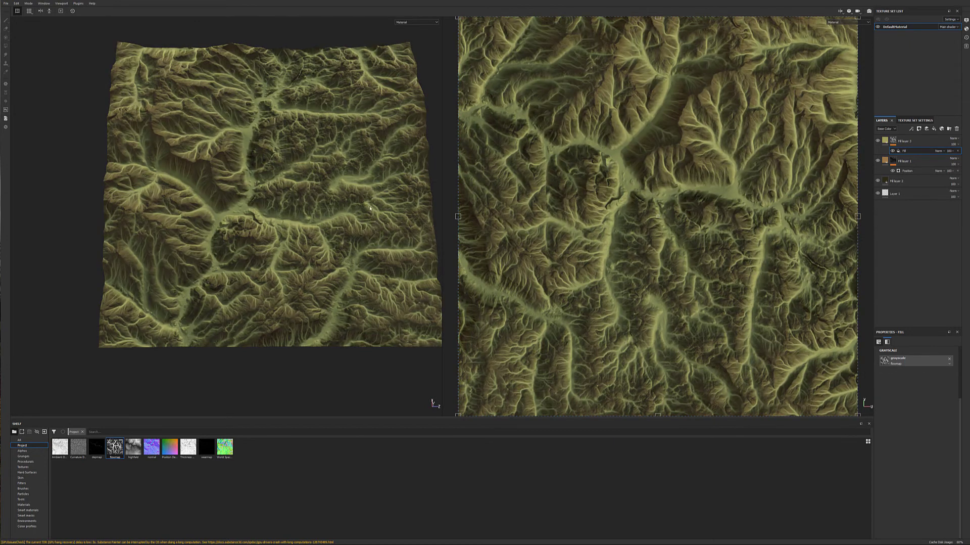
{"action": "left_click_drag", "start_coordinate": [332, 212], "coordinate": [324, 239], "text": "alt"}
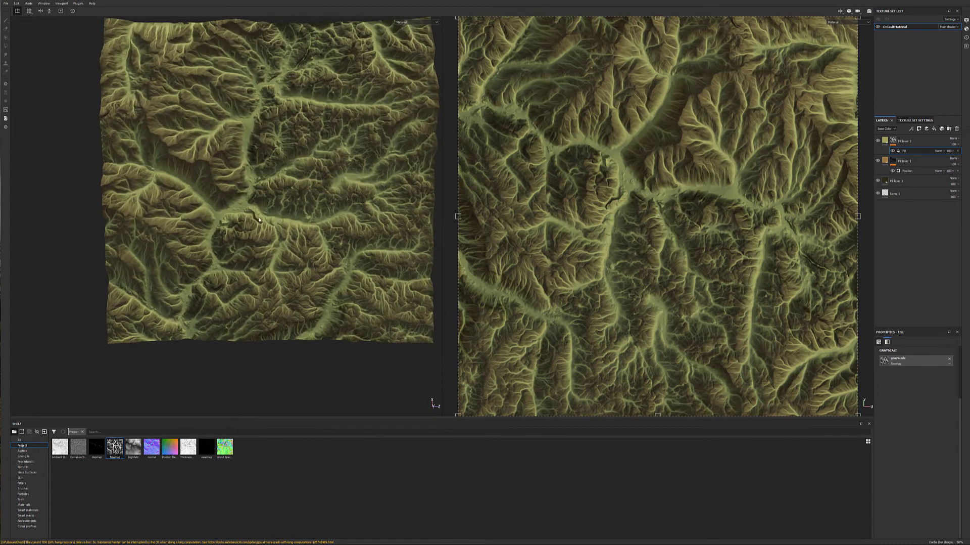
{"action": "left_click_drag", "start_coordinate": [334, 148], "coordinate": [322, 93], "text": "alt"}
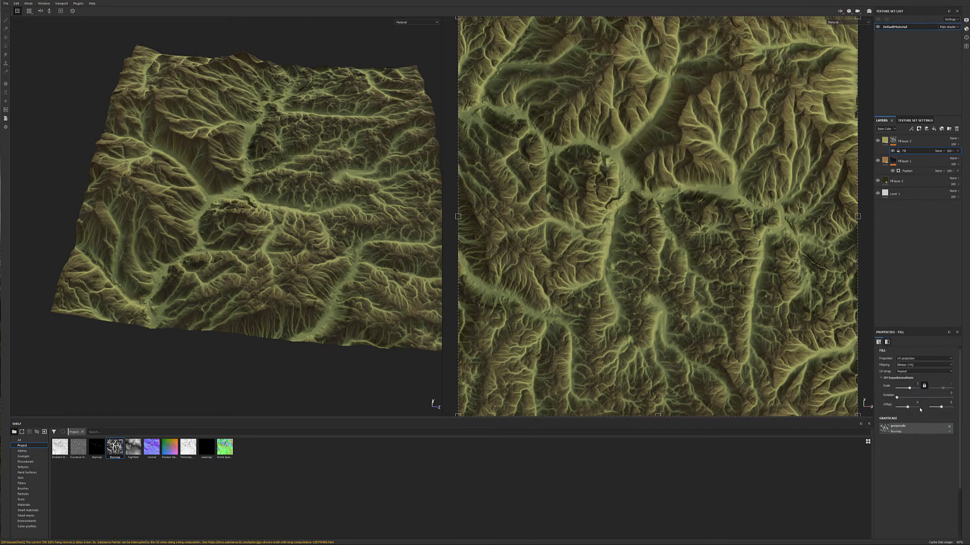
{"action": "left_click", "coordinate": [886, 140]}
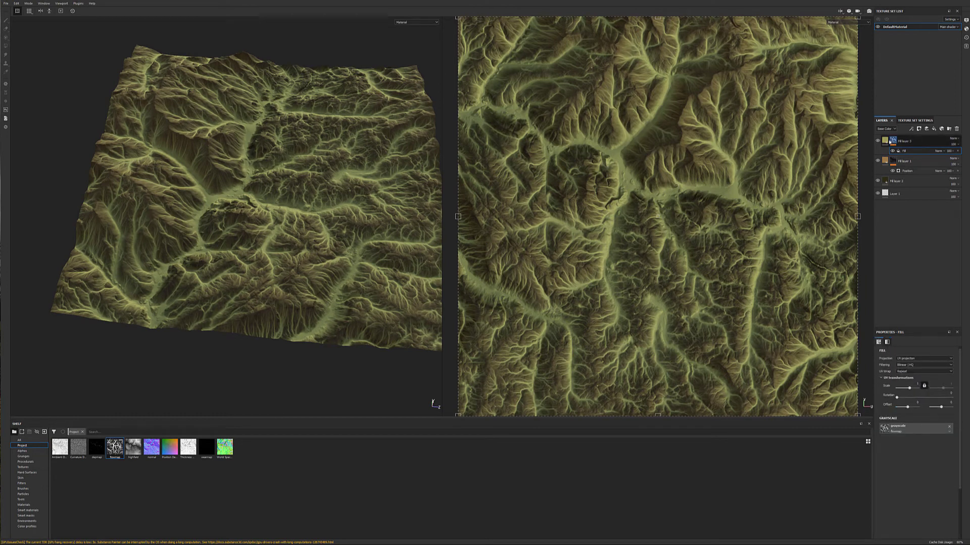
{"action": "left_click", "coordinate": [895, 140]}
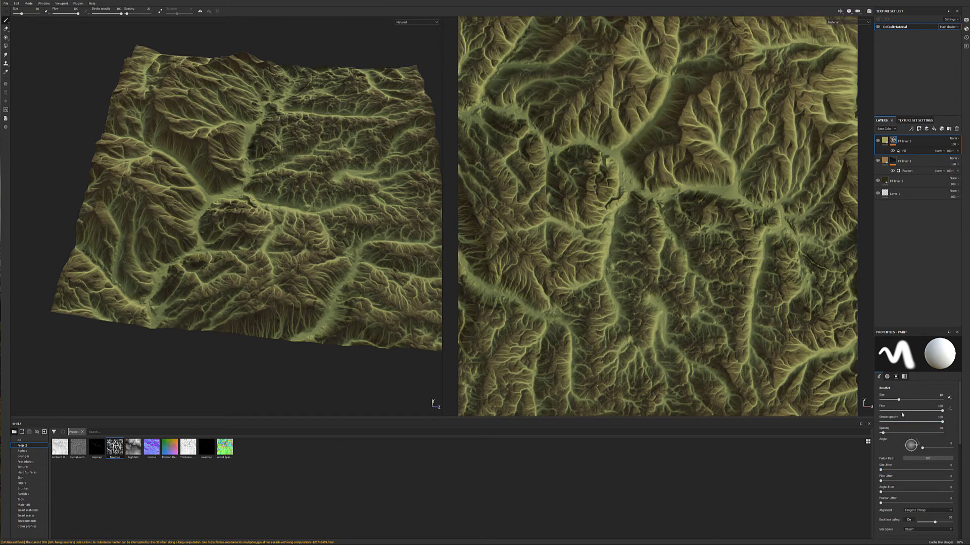
{"action": "mouse_move", "coordinate": [923, 410]}
{"action": "left_mouse_down"}
{"action": "mouse_move", "coordinate": [886, 413]}
{"action": "mouse_move", "coordinate": [916, 410]}
{"action": "mouse_move", "coordinate": [920, 397]}
{"action": "left_mouse_up"}
{"action": "left_click", "coordinate": [888, 376]}
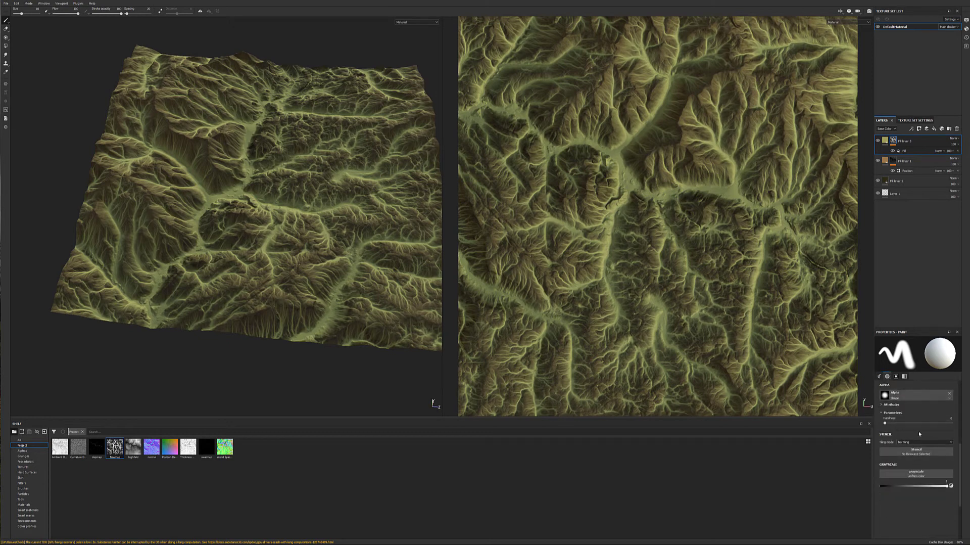
{"action": "left_click", "coordinate": [896, 377]}
{"action": "left_click", "coordinate": [905, 375]}
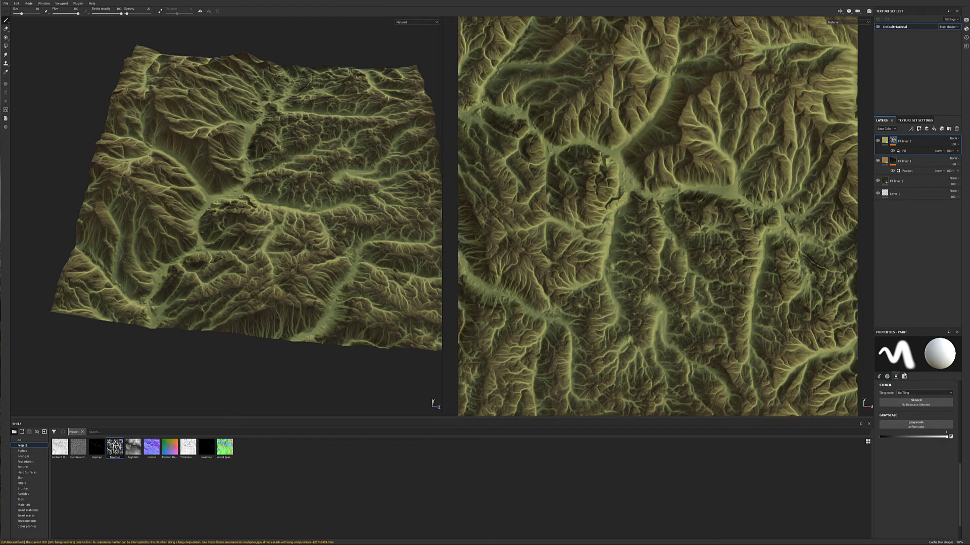
{"action": "left_click", "coordinate": [879, 376]}
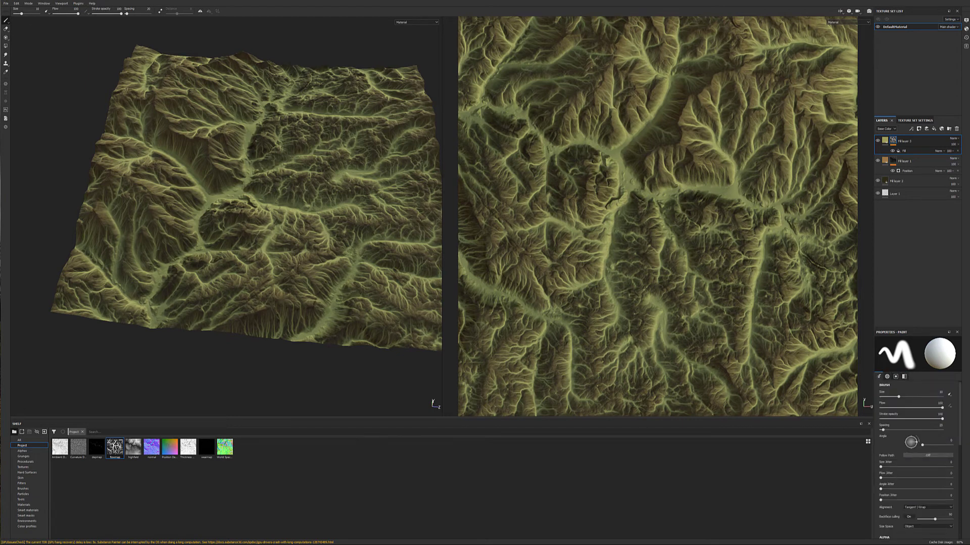
{"action": "key", "text": "ctrl+z"}
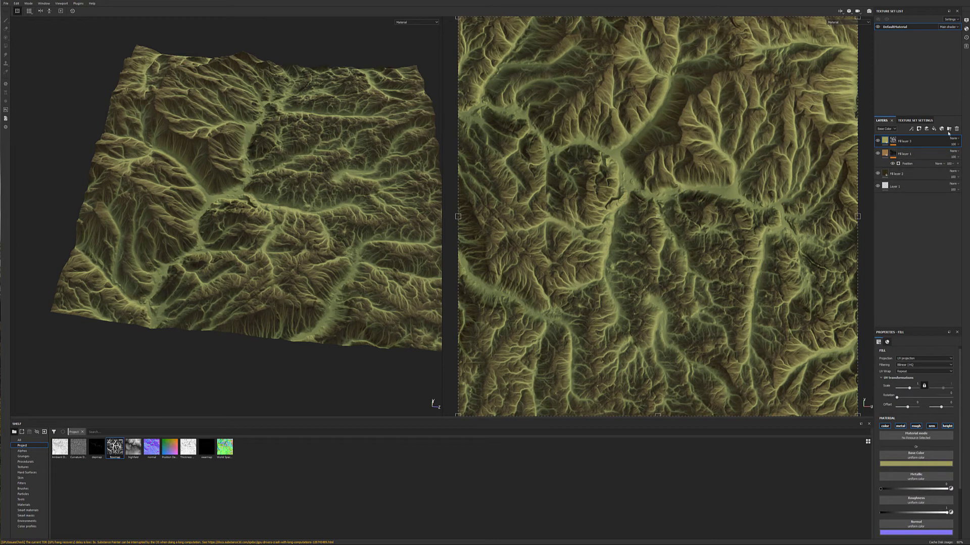
Lower the opacity of the flowmap-masked olive fill layer
{"action": "left_click", "coordinate": [959, 144]}
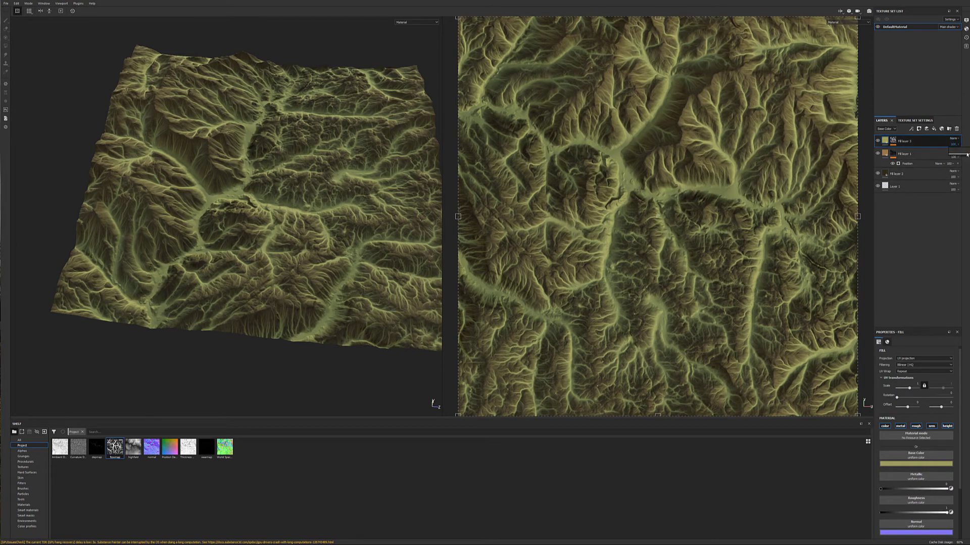
{"action": "left_click", "coordinate": [960, 155]}
{"action": "left_click_drag", "start_coordinate": [961, 155], "coordinate": [965, 155]}
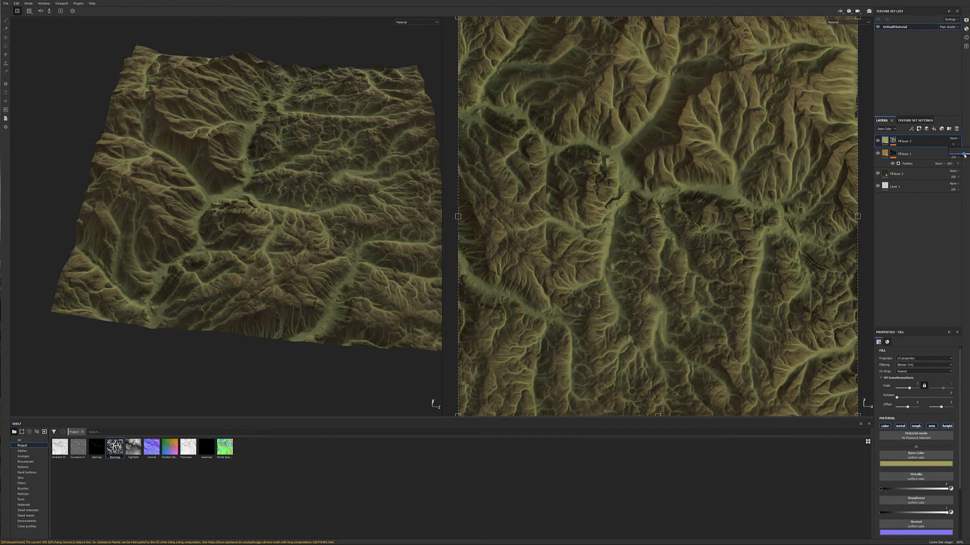
Set the olive fill layer's Height slightly below zero so the flow lines are recessed
{"action": "left_click", "coordinate": [907, 144]}
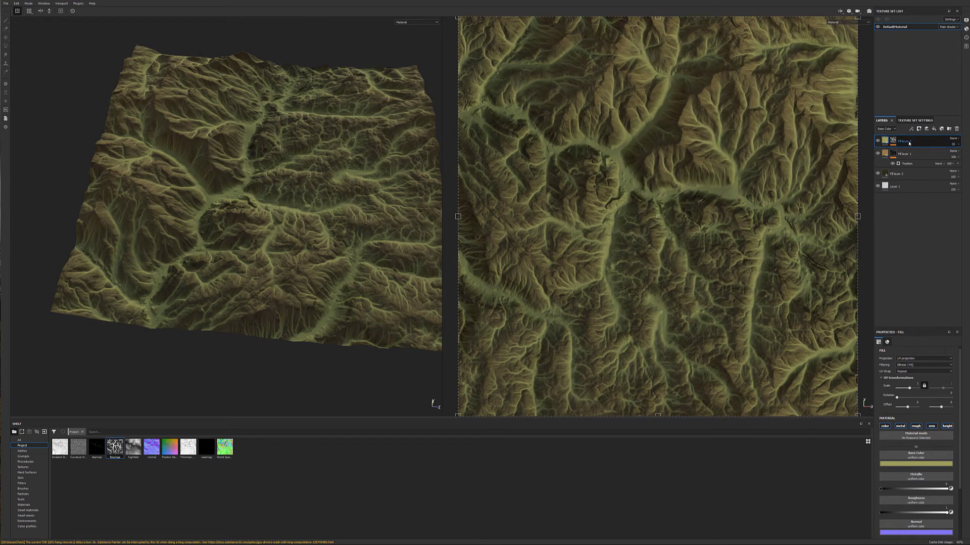
{"action": "left_click", "coordinate": [895, 141]}
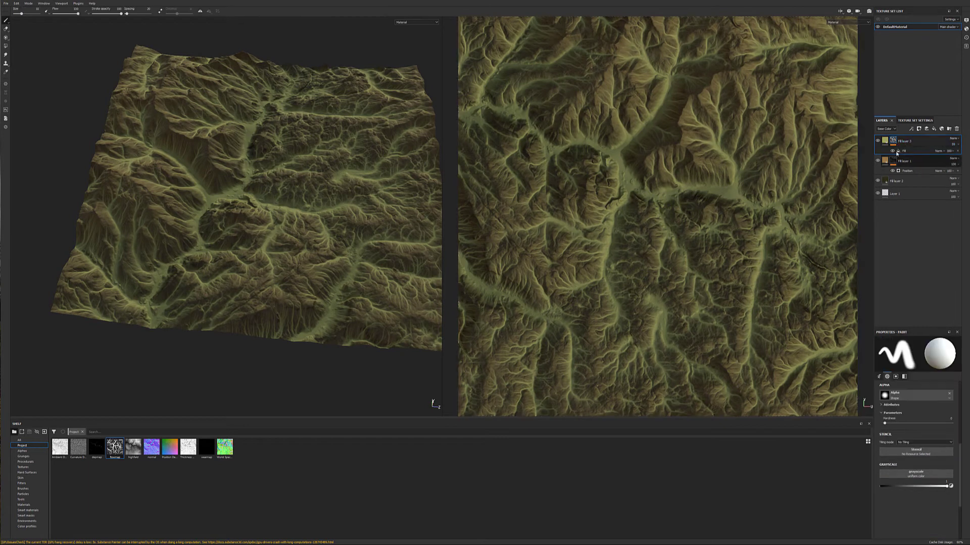
{"action": "left_click", "coordinate": [898, 151]}
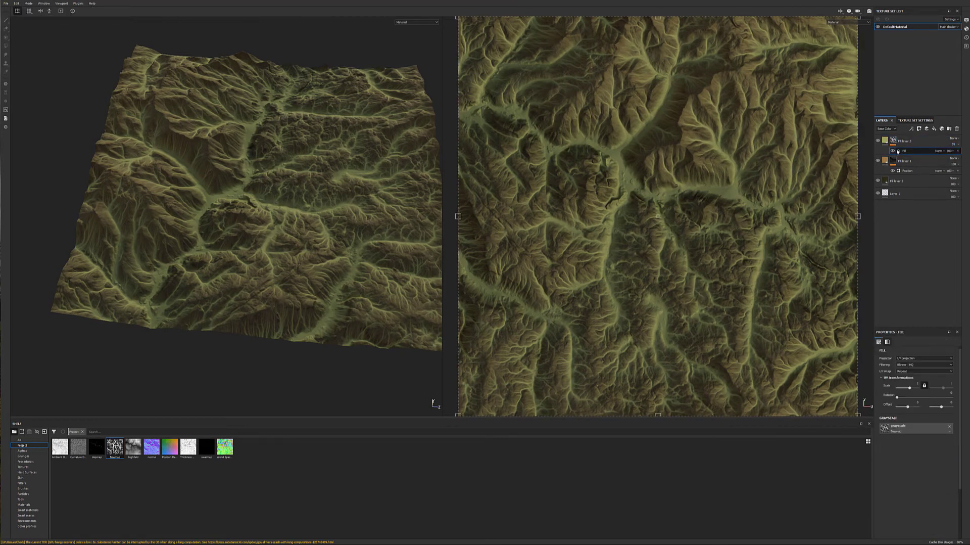
{"action": "left_click", "coordinate": [900, 144]}
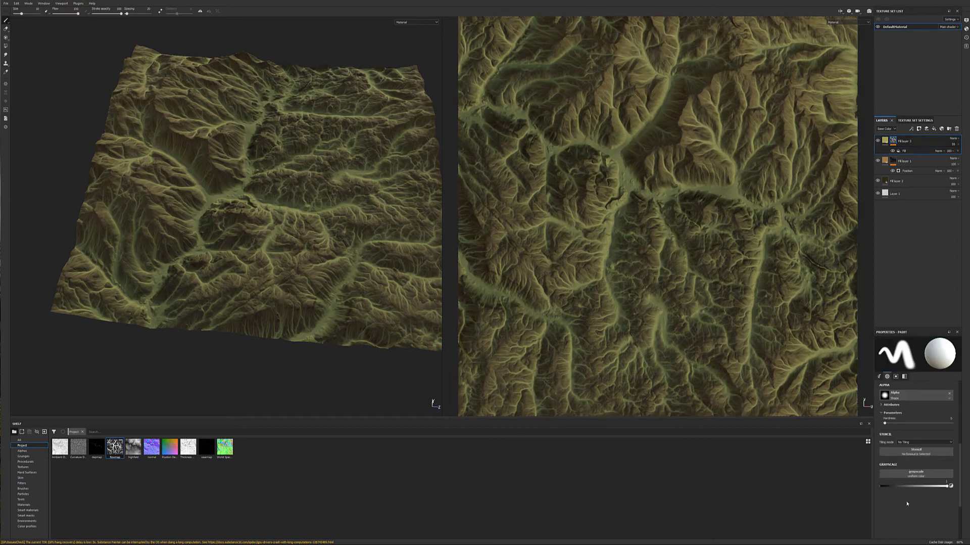
{"action": "left_click", "coordinate": [886, 141]}
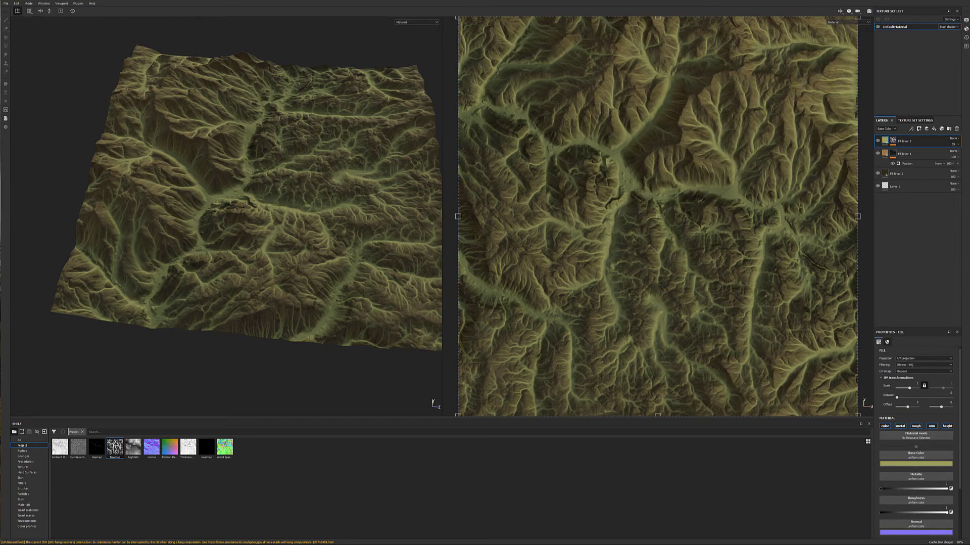
{"action": "scroll", "coordinate": [916, 434], "scroll_direction": "up", "scroll_amount": 1}
{"action": "scroll", "coordinate": [899, 396], "scroll_direction": "down", "scroll_amount": 3}
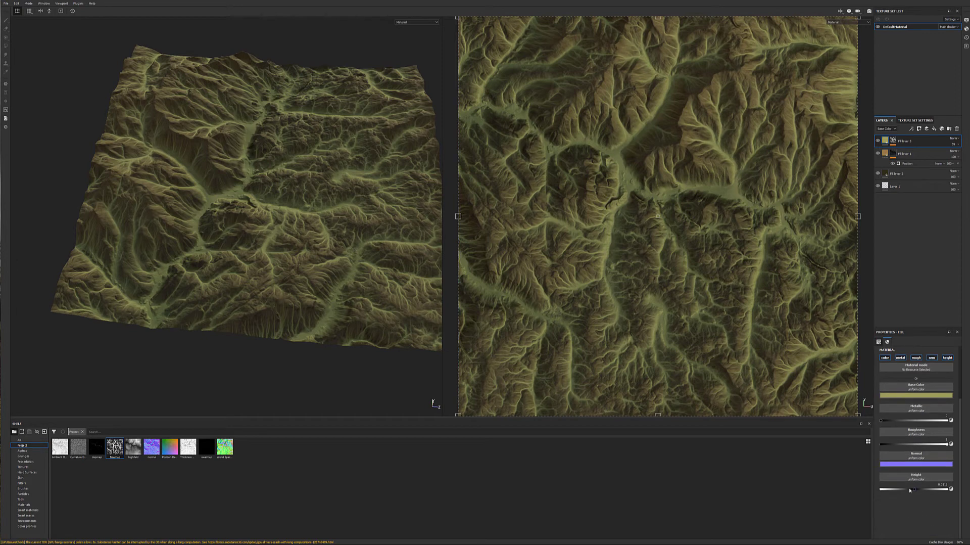
{"action": "mouse_move", "coordinate": [914, 488]}
{"action": "left_mouse_down"}
{"action": "mouse_move", "coordinate": [948, 489]}
{"action": "mouse_move", "coordinate": [863, 487]}
{"action": "mouse_move", "coordinate": [908, 489]}
{"action": "left_mouse_up"}
Add a fill layer at the top of the stack with a dark red base color and maximum roughness
{"action": "left_click", "coordinate": [934, 129]}
{"action": "double_click", "coordinate": [909, 141]}
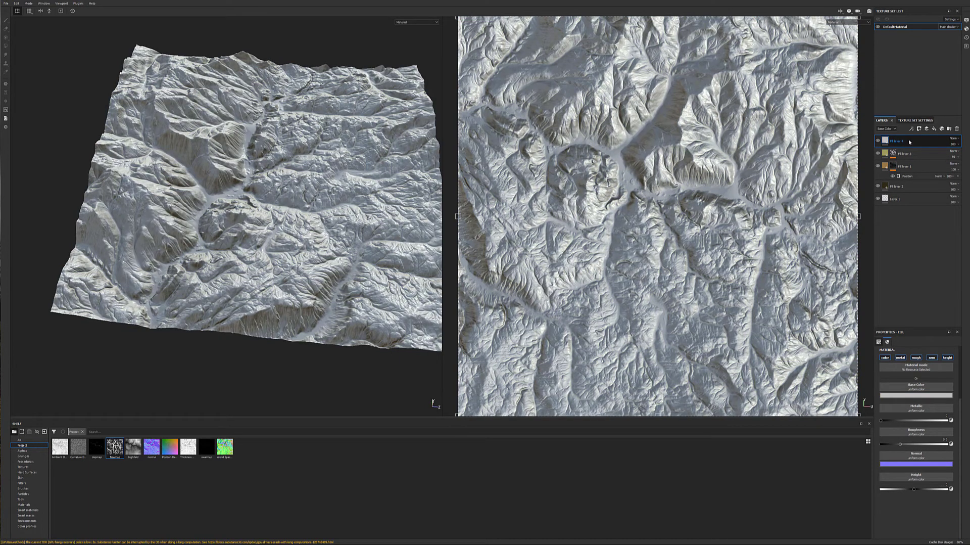
{"action": "key", "text": "Return"}
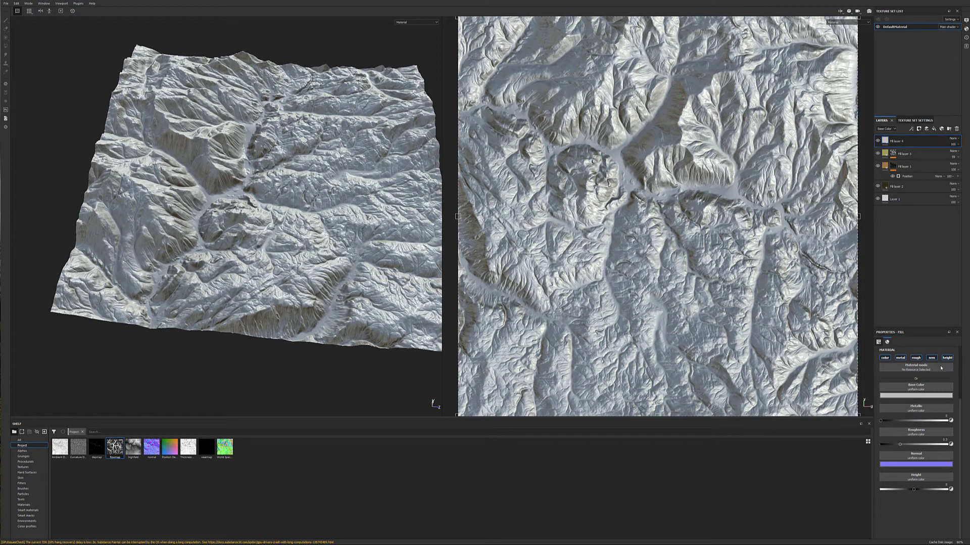
{"action": "left_click", "coordinate": [920, 395]}
{"action": "left_click", "coordinate": [940, 442]}
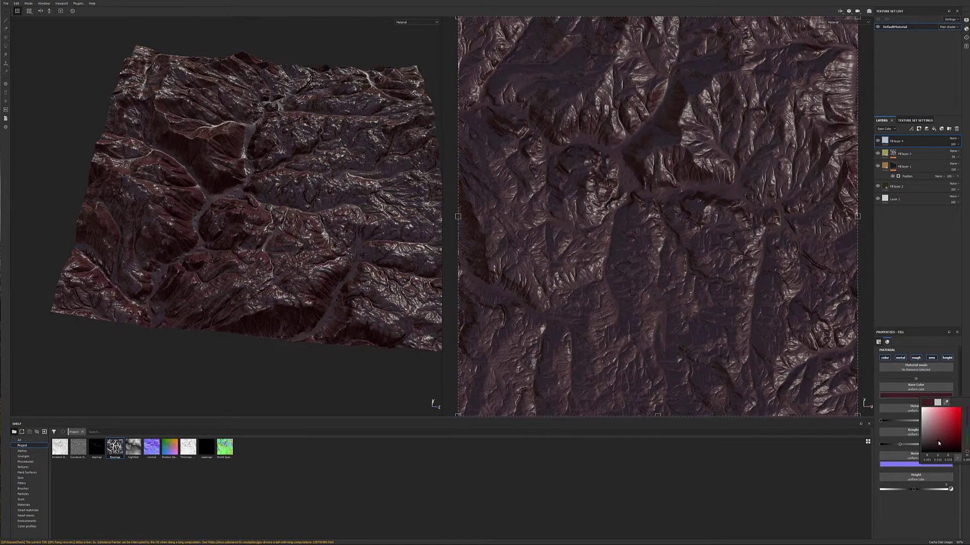
{"action": "left_click_drag", "start_coordinate": [942, 438], "coordinate": [944, 435]}
{"action": "left_click", "coordinate": [906, 503]}
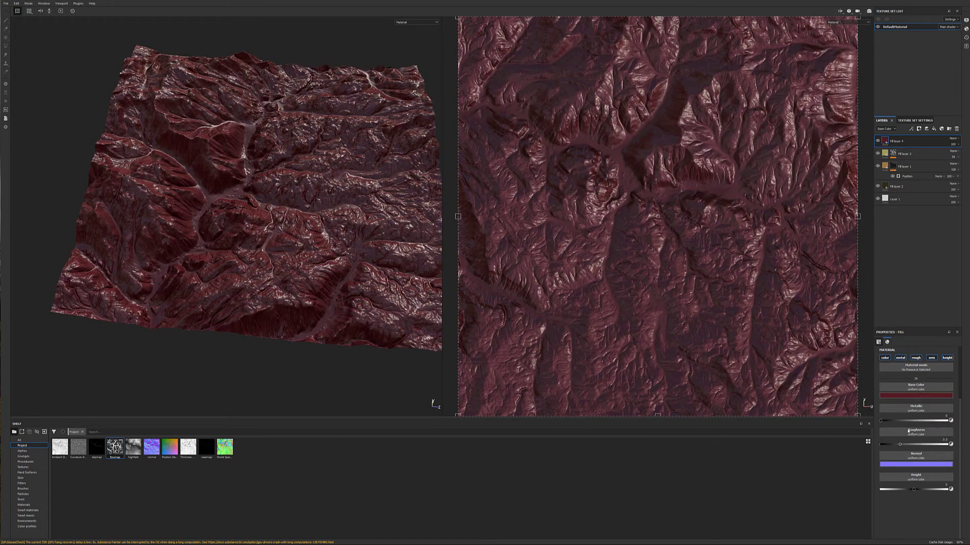
{"action": "left_click_drag", "start_coordinate": [900, 444], "coordinate": [968, 439]}
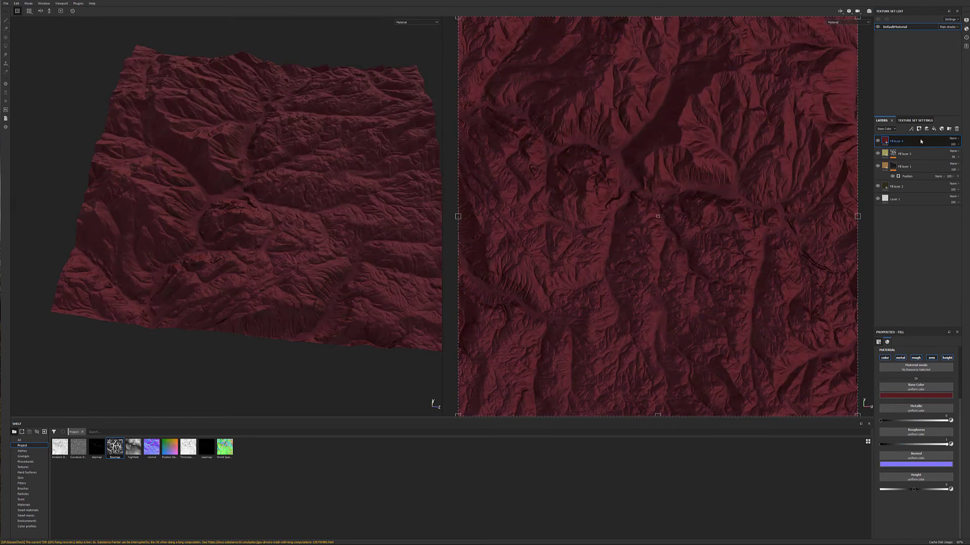
Give the dark red fill layer a black mask and add a fill to it that uses the project's depmap texture
{"action": "right_click", "coordinate": [929, 142]}
{"action": "left_click", "coordinate": [893, 140]}
{"action": "right_click", "coordinate": [894, 139]}
{"action": "key", "text": "Escape"}
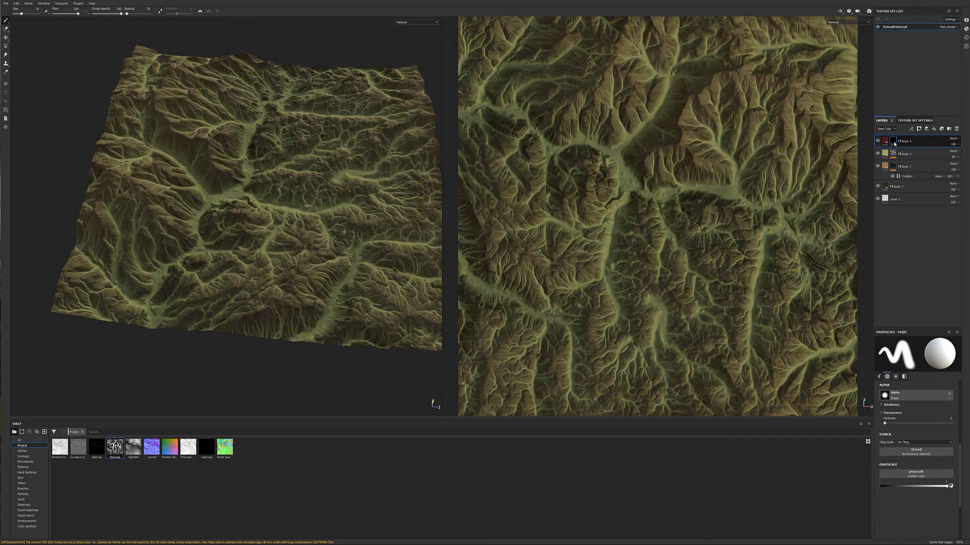
{"action": "right_click", "coordinate": [907, 137]}
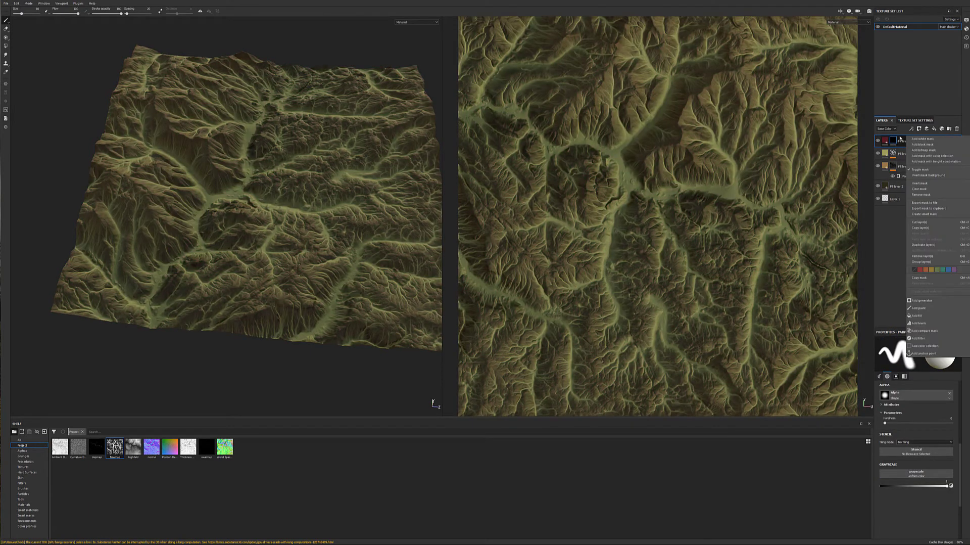
{"action": "left_click", "coordinate": [955, 316]}
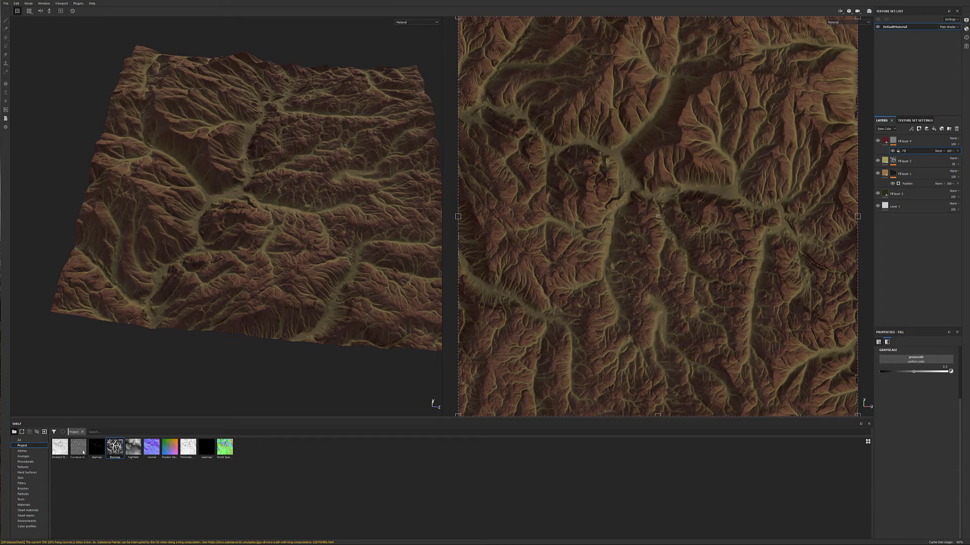
{"action": "mouse_move", "coordinate": [93, 447]}
{"action": "left_click_drag", "start_coordinate": [93, 447], "coordinate": [909, 359]}
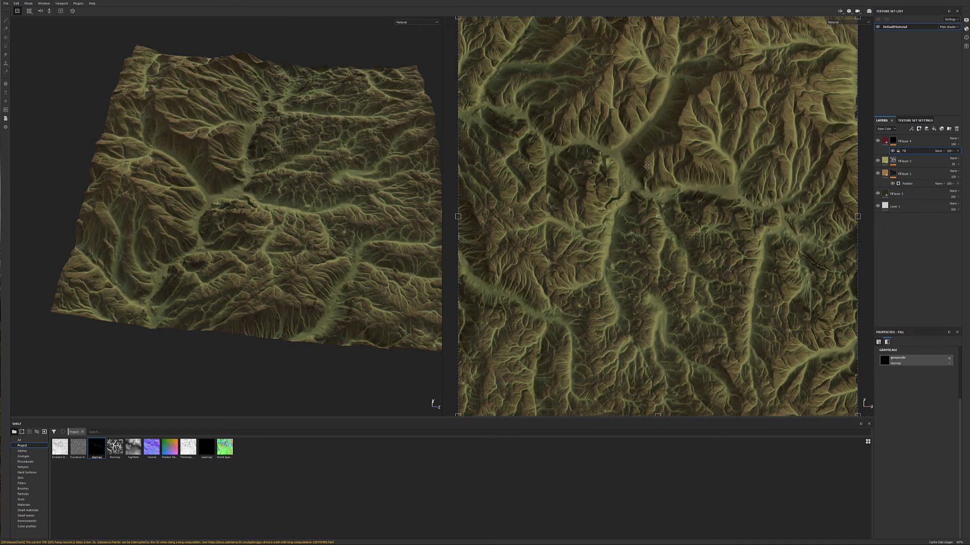
Add a Levels effect to the dark red layer's mask and lower the white input point to about 0.47 with darker-range midtones to strengthen the mask
{"action": "right_click", "coordinate": [911, 150]}
{"action": "left_click", "coordinate": [922, 173]}
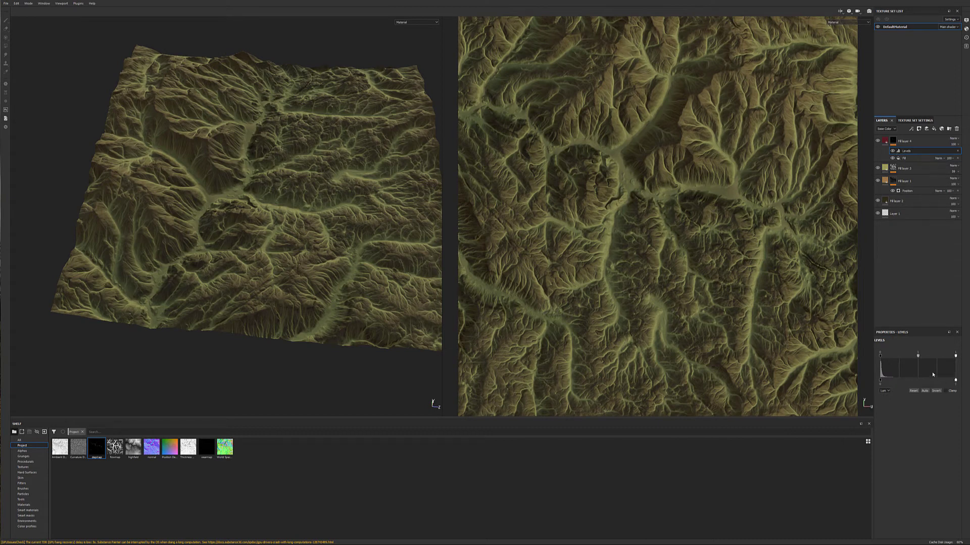
{"action": "left_click_drag", "start_coordinate": [955, 356], "coordinate": [940, 357]}
{"action": "left_click_drag", "start_coordinate": [955, 379], "coordinate": [892, 356]}
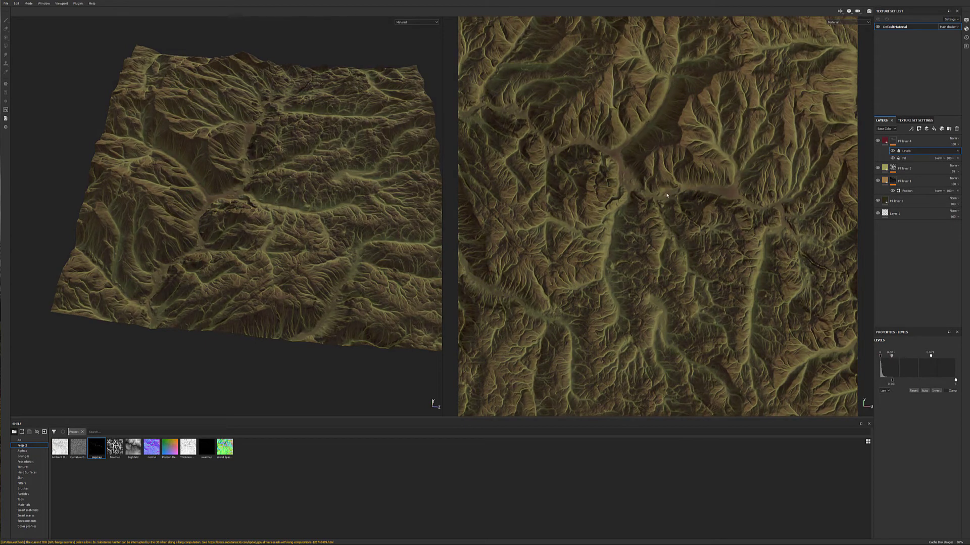
{"action": "left_click_drag", "start_coordinate": [892, 381], "coordinate": [916, 356]}
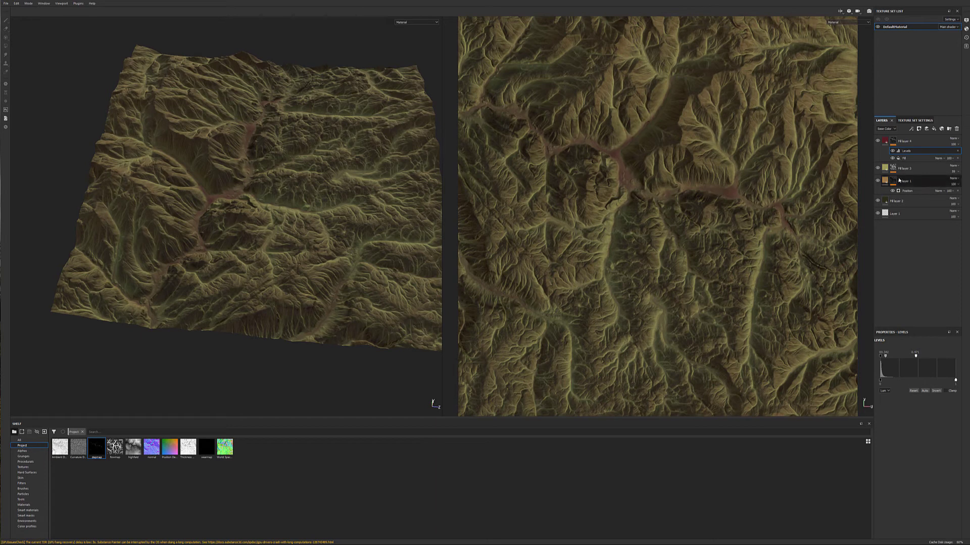
Set the dark red fill layer's base color blending mode to Linear dodge (Add)
{"action": "left_click", "coordinate": [954, 139]}
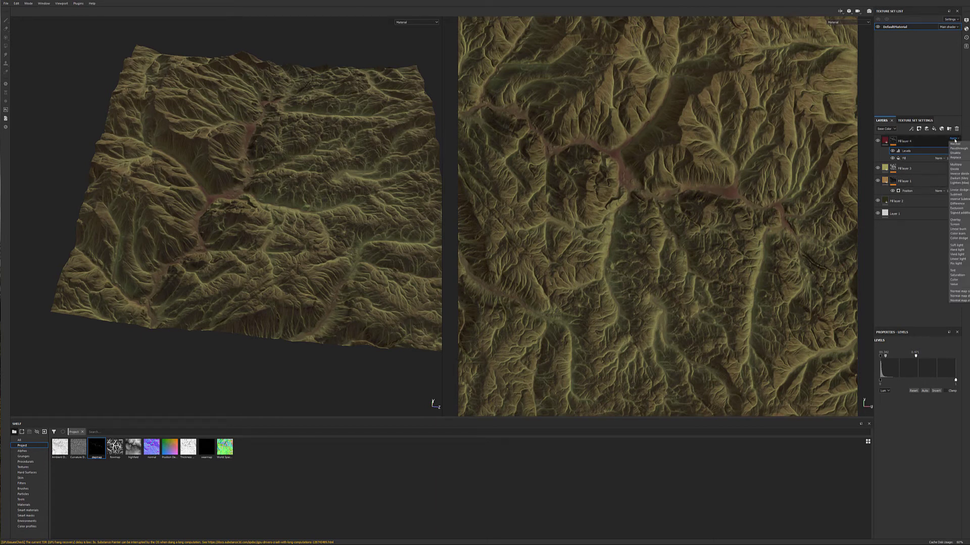
{"action": "left_click", "coordinate": [956, 194]}
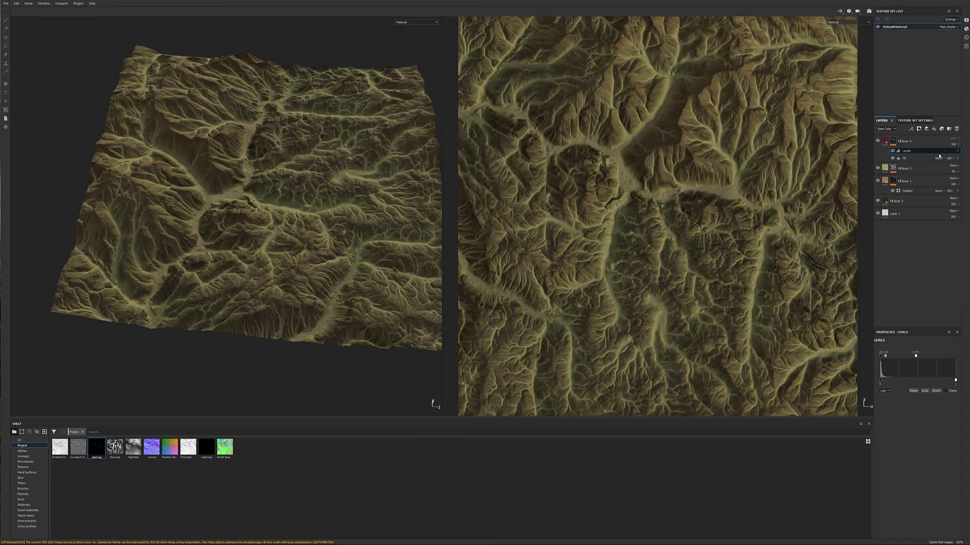
Set the dark red fill layer's base color blending mode back to Normal
{"action": "left_click", "coordinate": [954, 138]}
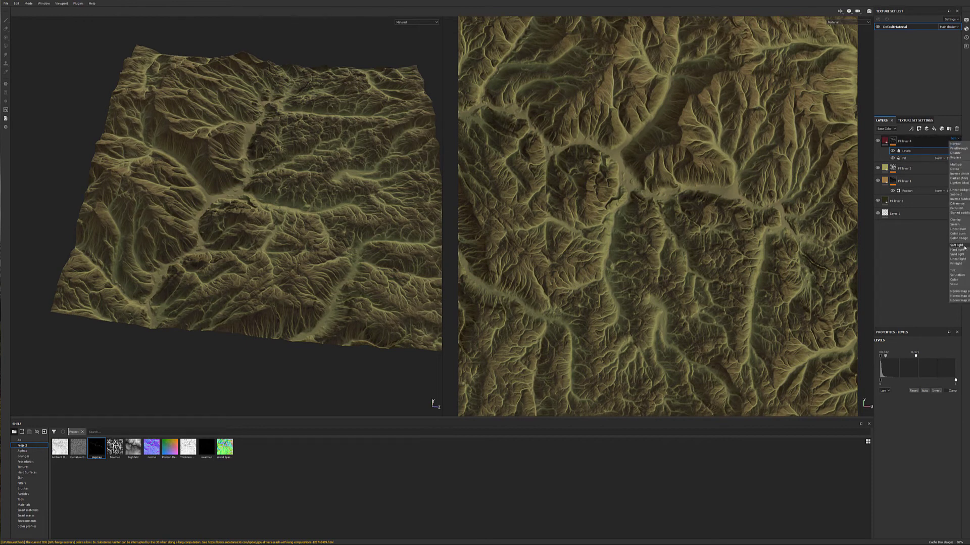
{"action": "left_click", "coordinate": [958, 143]}
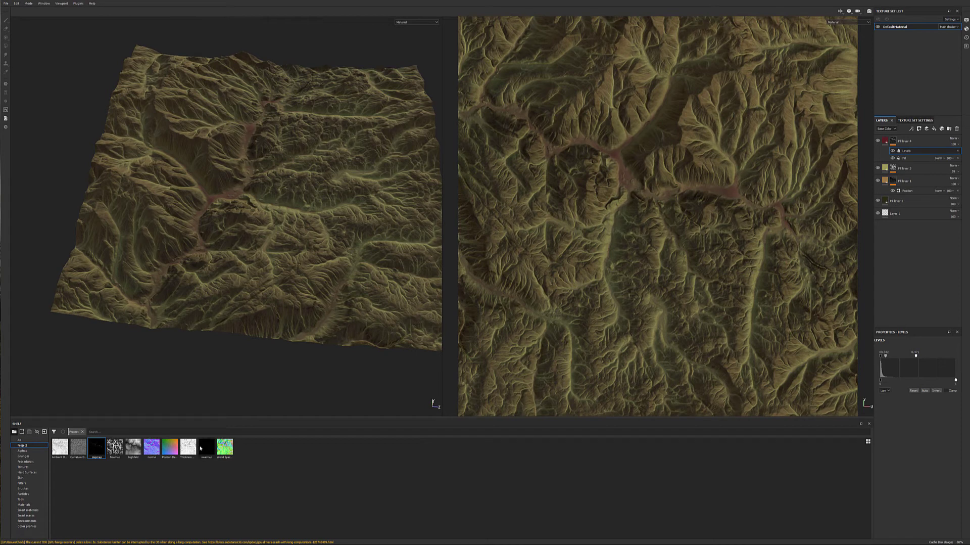
Add a fill layer at the top of the stack with a very dark blue-gray base color and maximum roughness
{"action": "left_click", "coordinate": [934, 130]}
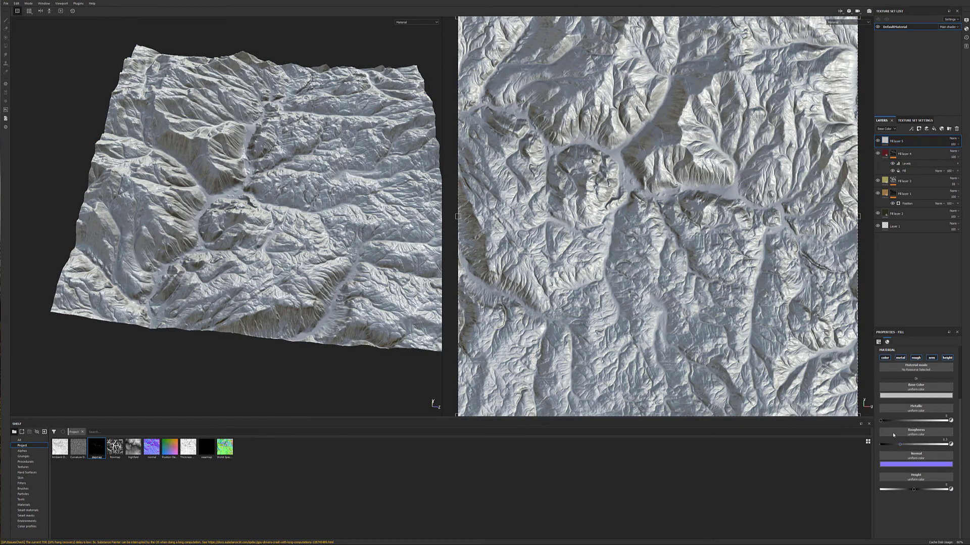
{"action": "left_click", "coordinate": [882, 395]}
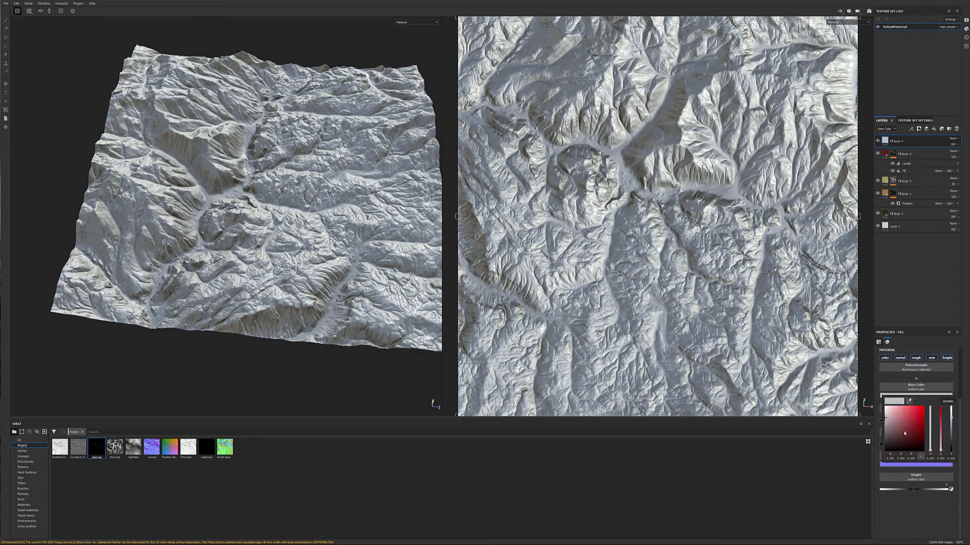
{"action": "left_click_drag", "start_coordinate": [933, 435], "coordinate": [894, 439]}
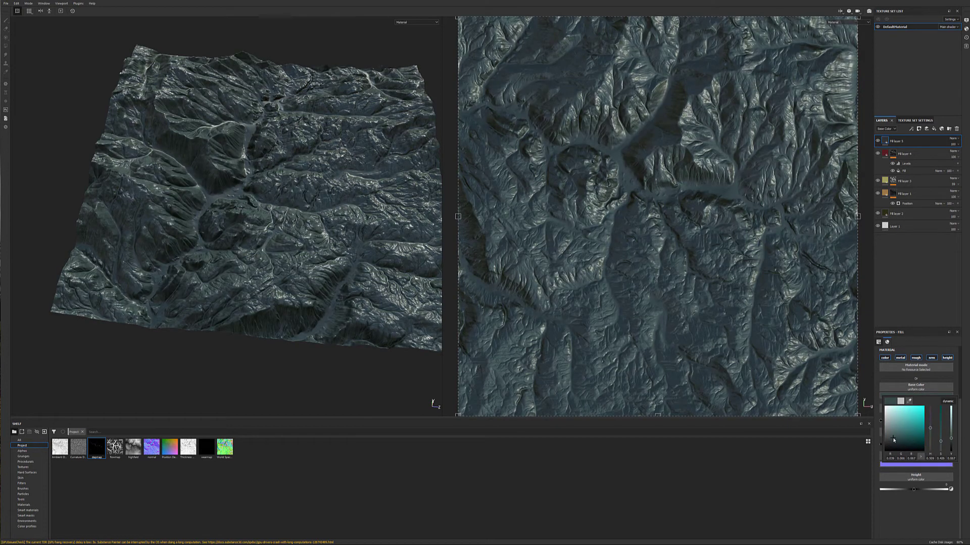
{"action": "left_click_drag", "start_coordinate": [894, 440], "coordinate": [890, 444]}
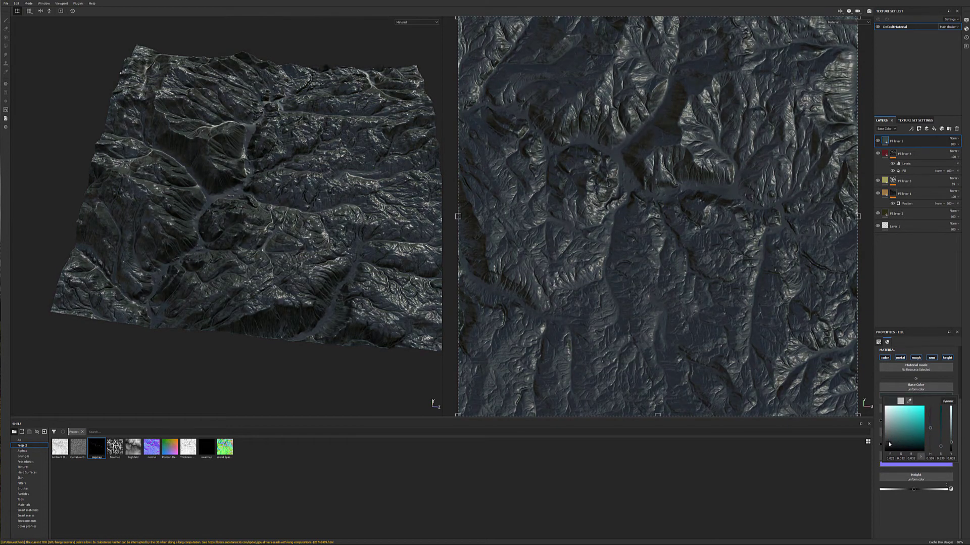
{"action": "left_click", "coordinate": [914, 509]}
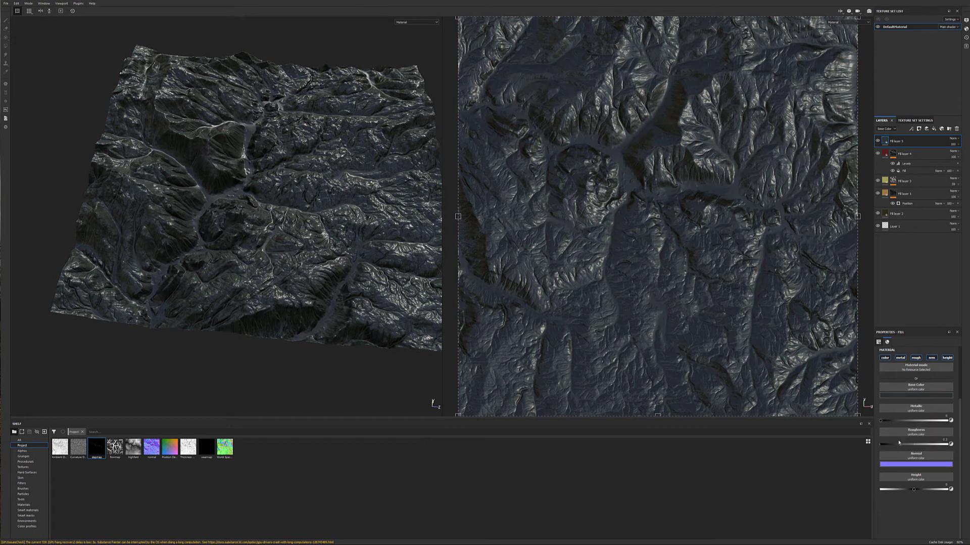
{"action": "left_click_drag", "start_coordinate": [902, 443], "coordinate": [969, 440]}
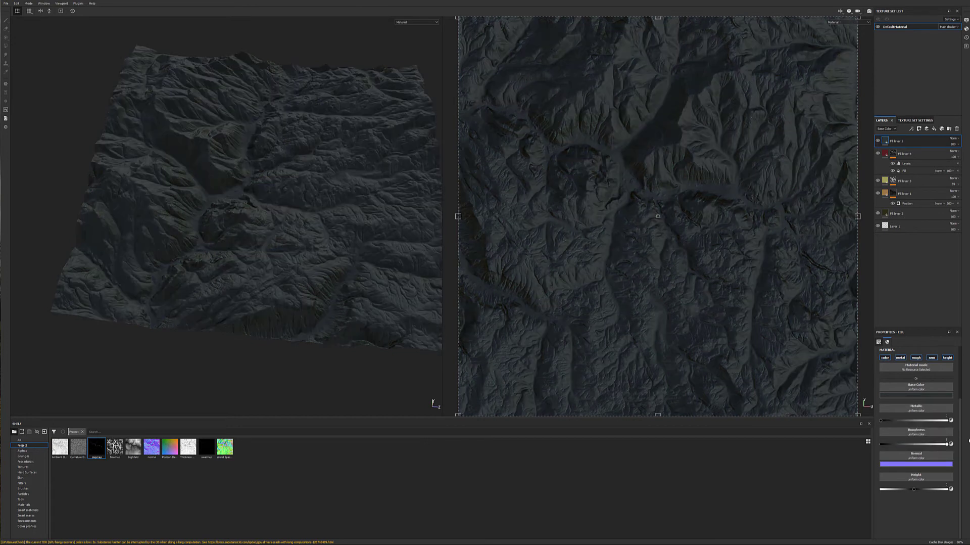
Give the dark blue-gray fill layer a black mask and add a fill to it that uses the project's wearmap texture
{"action": "right_click", "coordinate": [895, 139]}
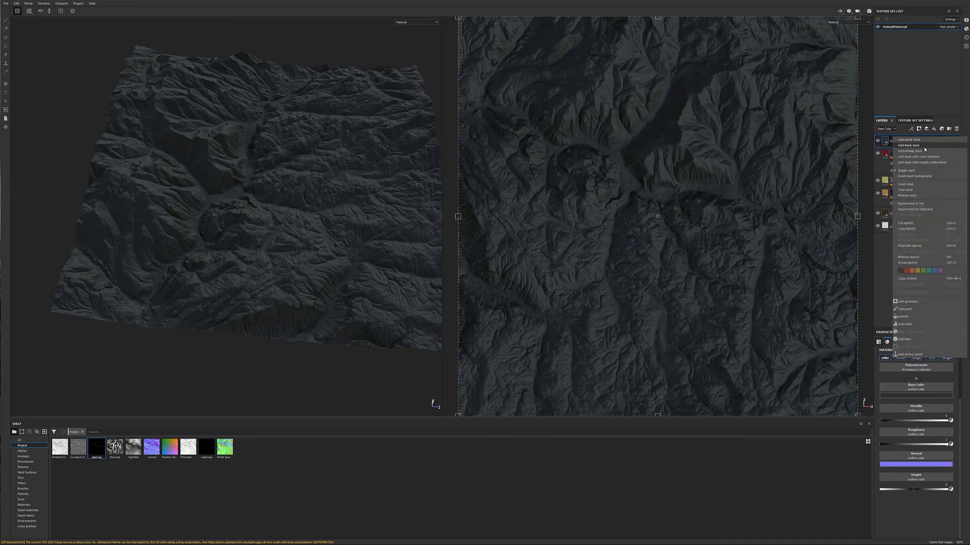
{"action": "left_click", "coordinate": [924, 146]}
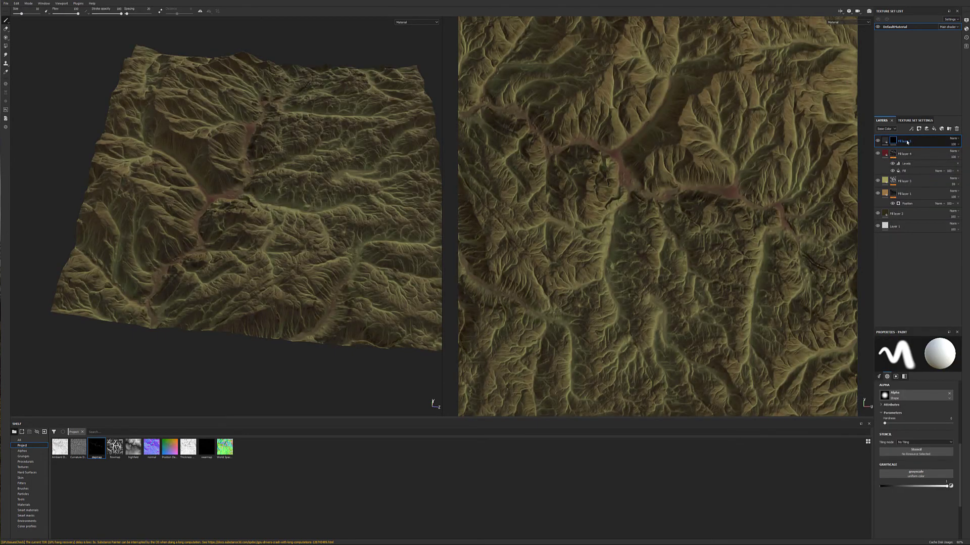
{"action": "right_click", "coordinate": [902, 138]}
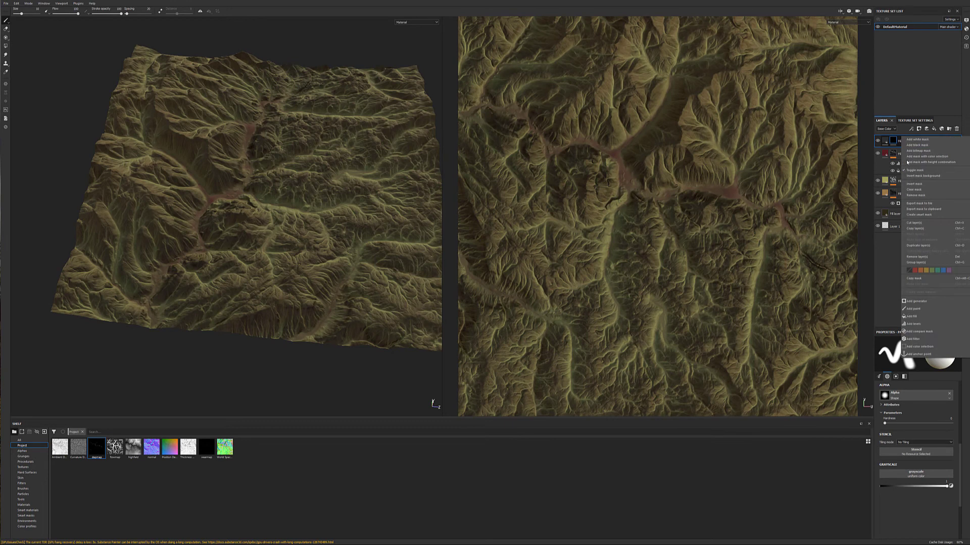
{"action": "left_click", "coordinate": [913, 315]}
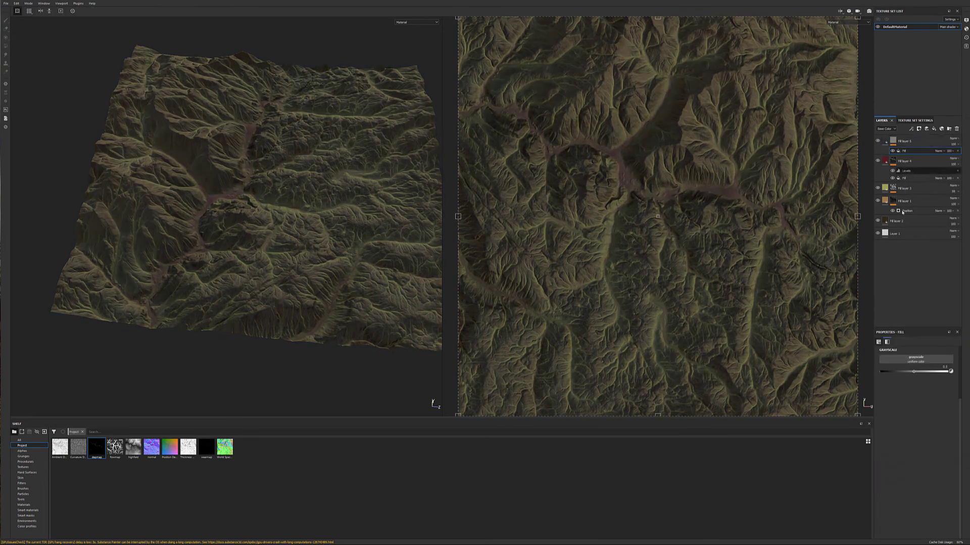
{"action": "left_click_drag", "start_coordinate": [207, 447], "coordinate": [908, 359]}
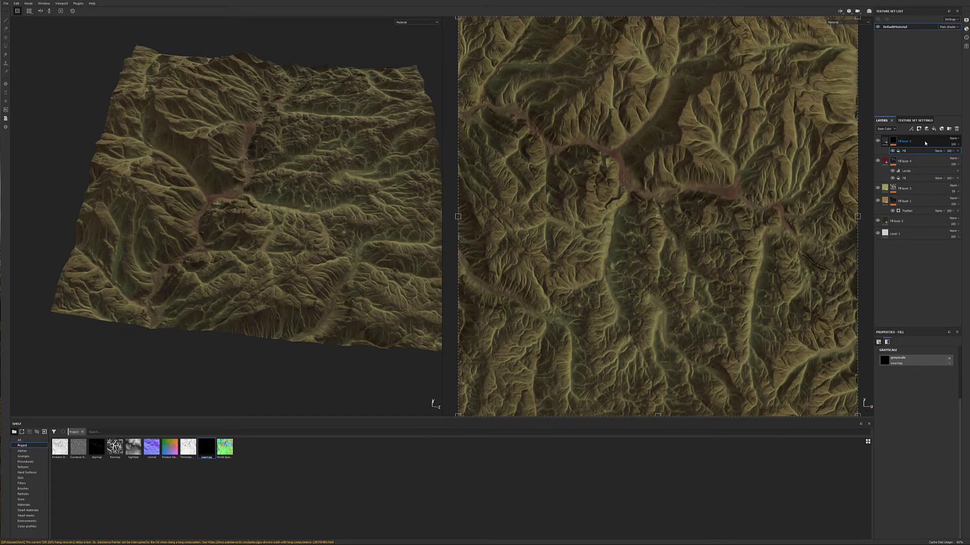
Add a Levels effect to the blue-gray layer's mask, raising the black input point slightly and lowering the white point and midtones
{"action": "right_click", "coordinate": [911, 151]}
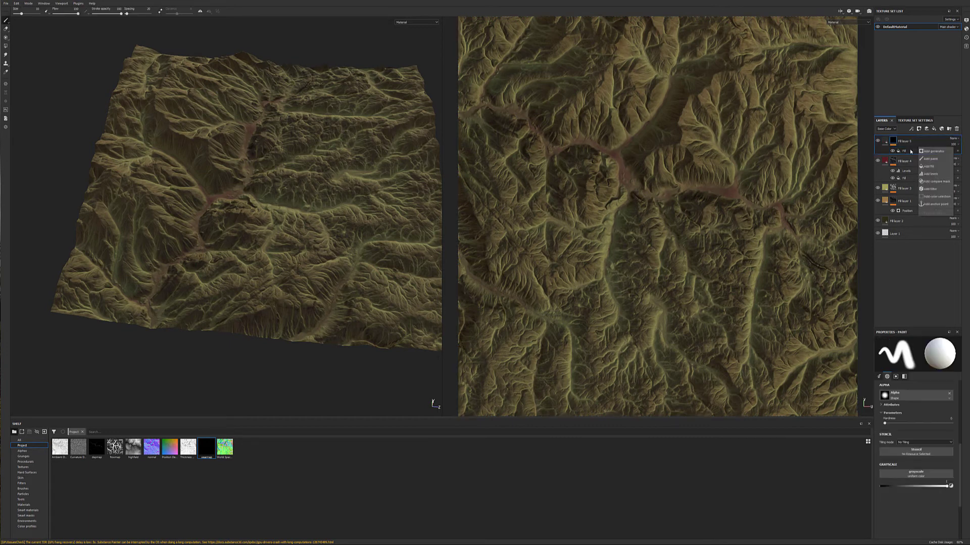
{"action": "right_click", "coordinate": [911, 151]}
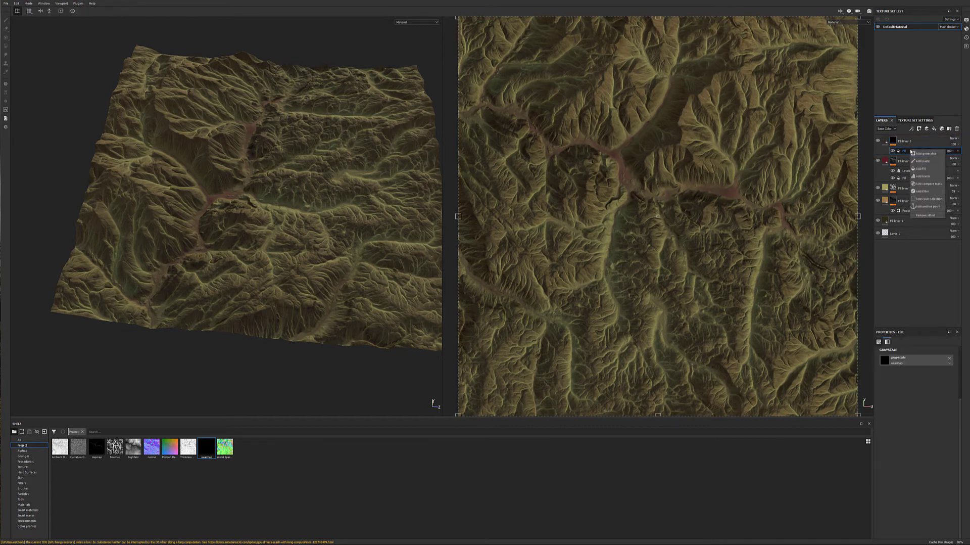
{"action": "left_click", "coordinate": [927, 177]}
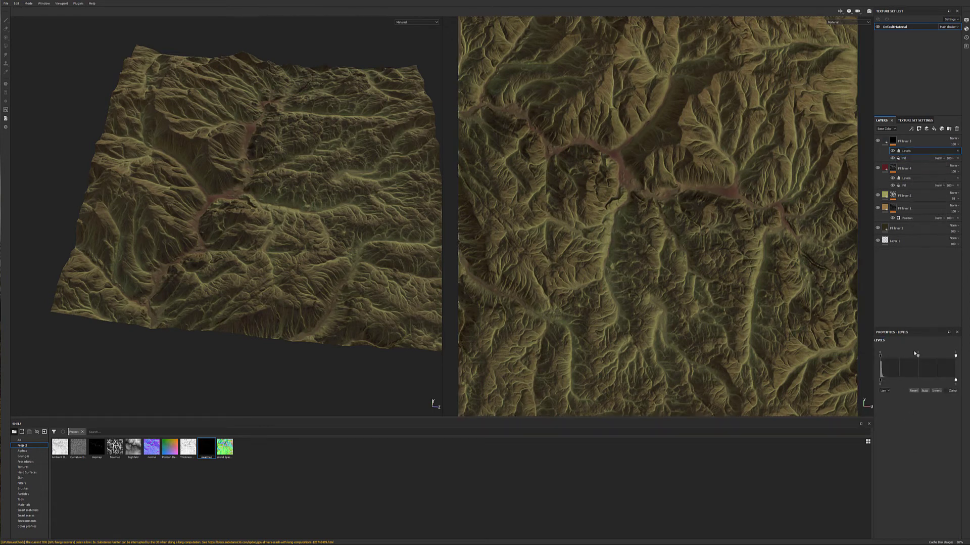
{"action": "mouse_move", "coordinate": [882, 358]}
{"action": "left_mouse_down"}
{"action": "mouse_move", "coordinate": [916, 355]}
{"action": "mouse_move", "coordinate": [887, 355]}
{"action": "left_mouse_up"}
{"action": "left_click_drag", "start_coordinate": [956, 355], "coordinate": [893, 356]}
{"action": "mouse_move", "coordinate": [925, 356]}
{"action": "left_mouse_down"}
{"action": "mouse_move", "coordinate": [941, 356]}
{"action": "mouse_move", "coordinate": [907, 355]}
{"action": "left_mouse_up"}
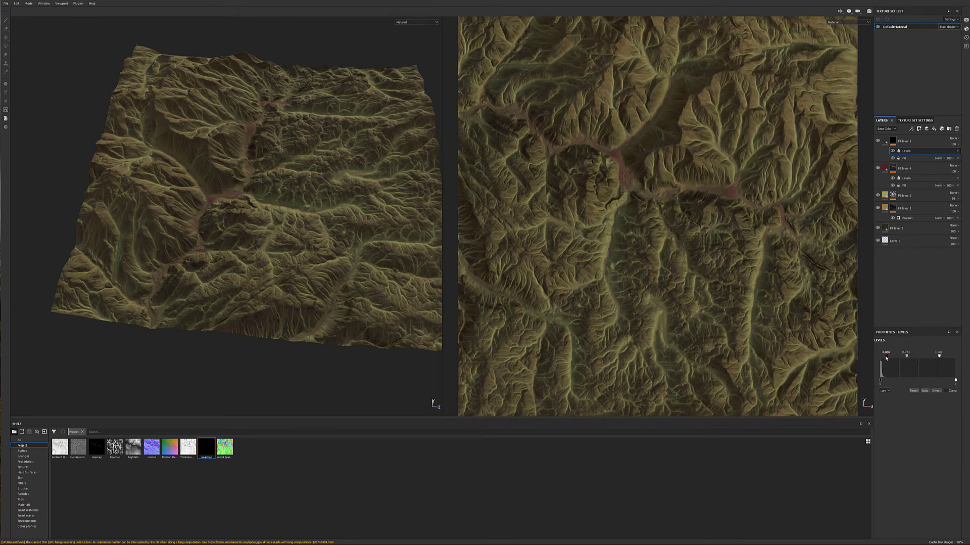
Apply the Ground Gravel material from the library to the terrain as a new layer
{"action": "left_click", "coordinate": [909, 195]}
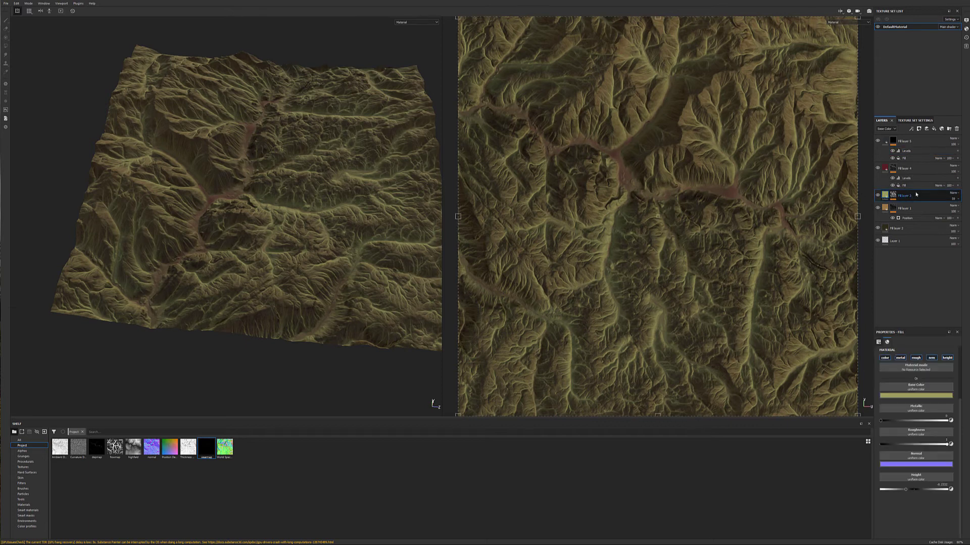
{"action": "scroll", "coordinate": [284, 202], "scroll_direction": "down", "scroll_amount": 5}
{"action": "scroll", "coordinate": [284, 201], "scroll_direction": "up", "scroll_amount": 10}
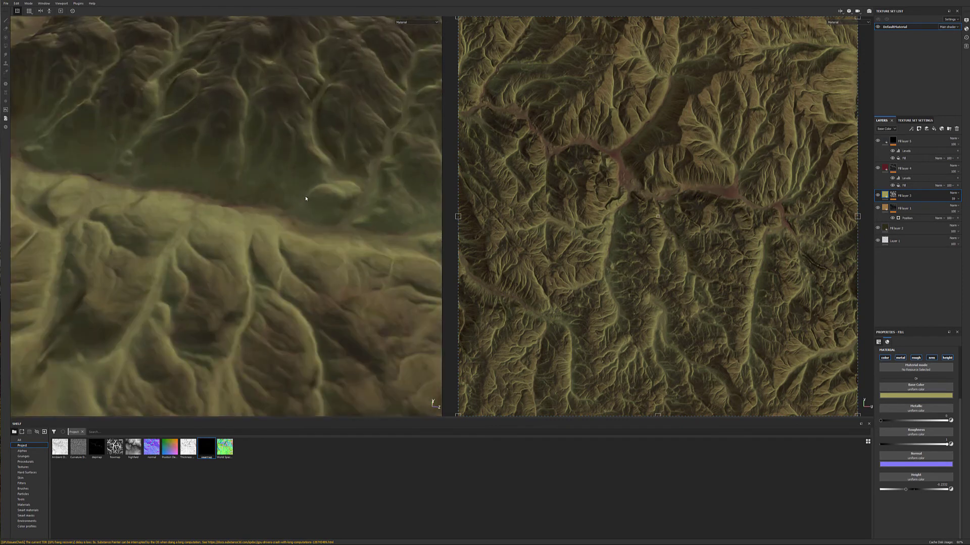
{"action": "left_click_drag", "start_coordinate": [247, 190], "coordinate": [304, 162], "text": "alt"}
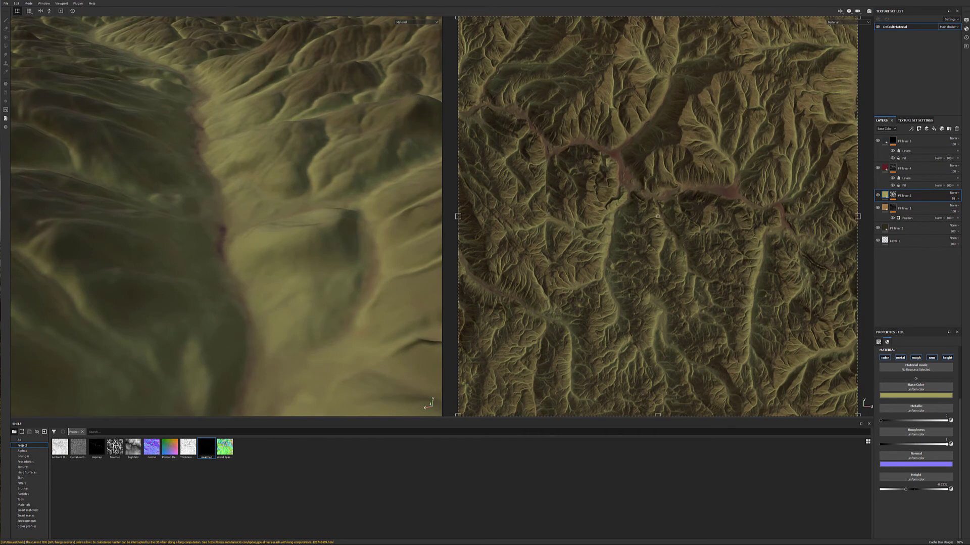
{"action": "left_click", "coordinate": [31, 504]}
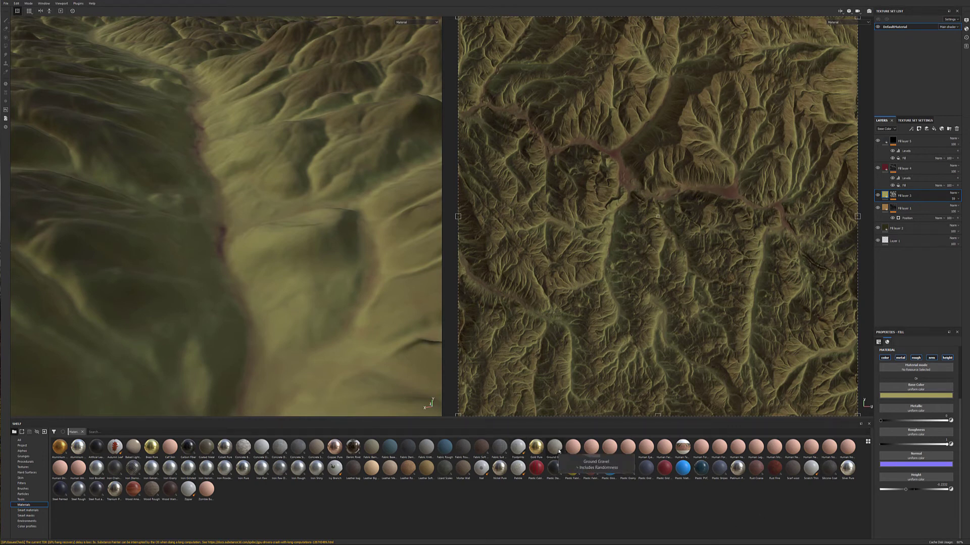
{"action": "left_click_drag", "start_coordinate": [559, 450], "coordinate": [256, 209]}
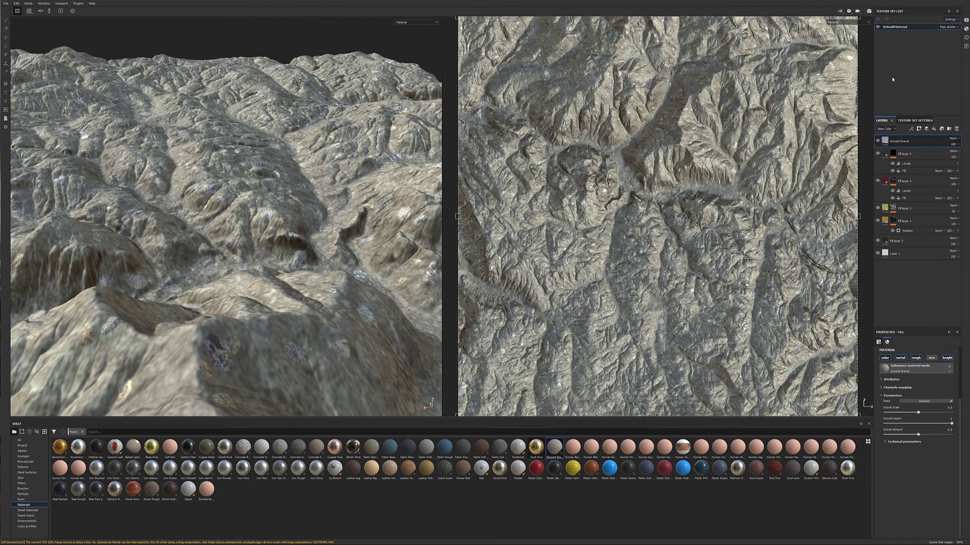
{"action": "right_click", "coordinate": [917, 141]}
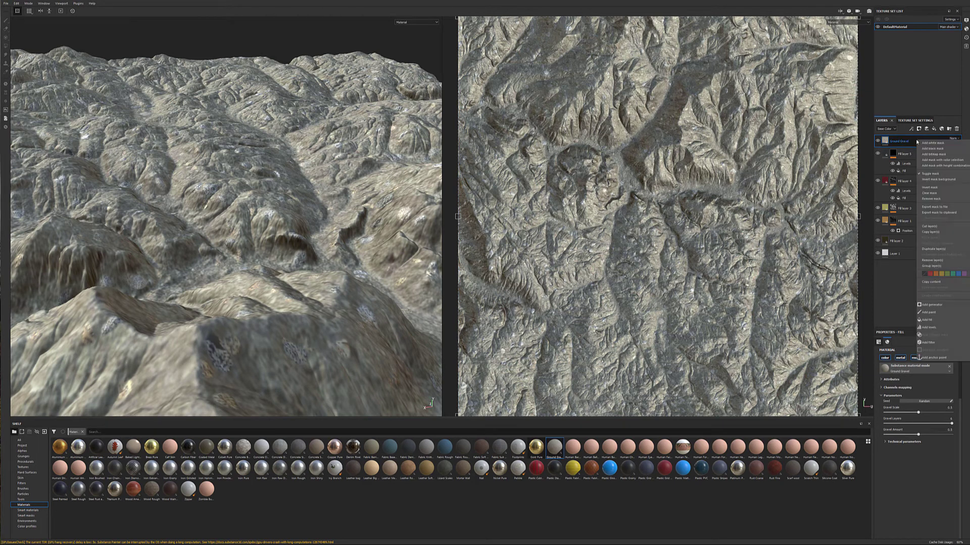
{"action": "left_click", "coordinate": [927, 319]}
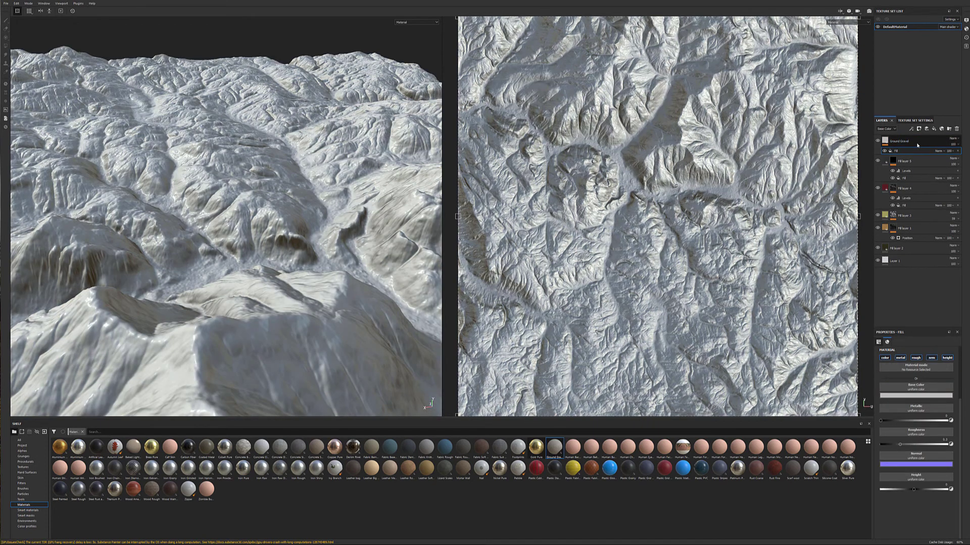
{"action": "double_click", "coordinate": [912, 145]}
{"action": "key", "text": "ctrl+z"}
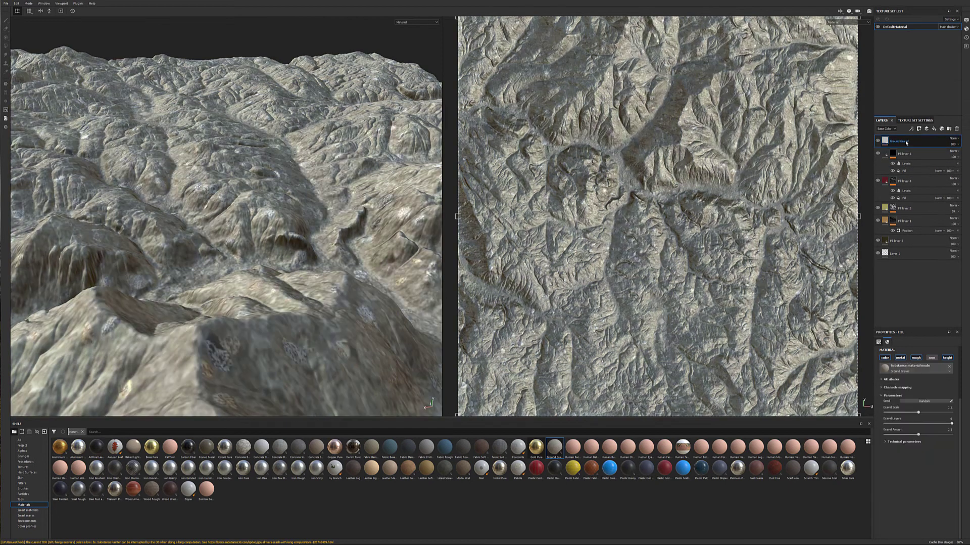
Give the Ground Gravel layer a black mask and add a fill to it that uses the project's flowmap texture
{"action": "right_click", "coordinate": [905, 141]}
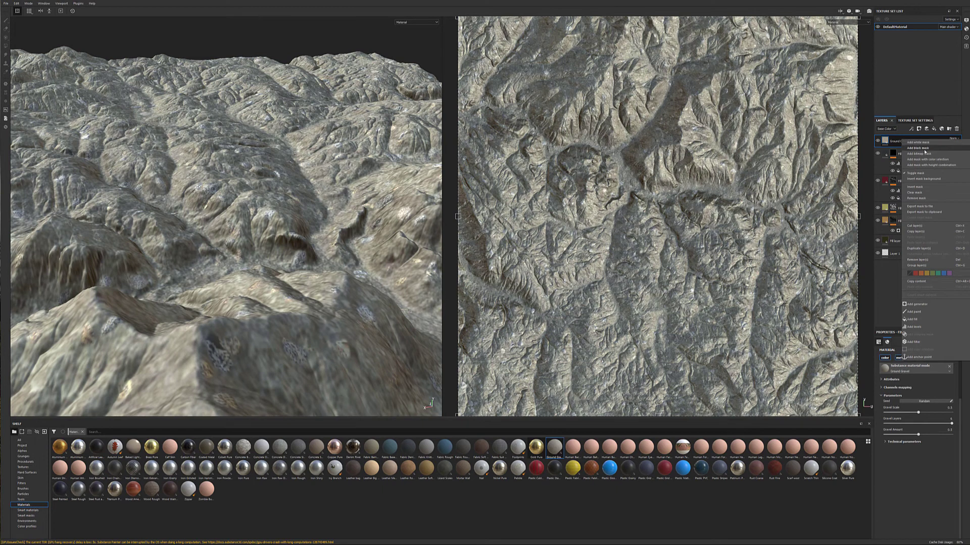
{"action": "left_click", "coordinate": [924, 148]}
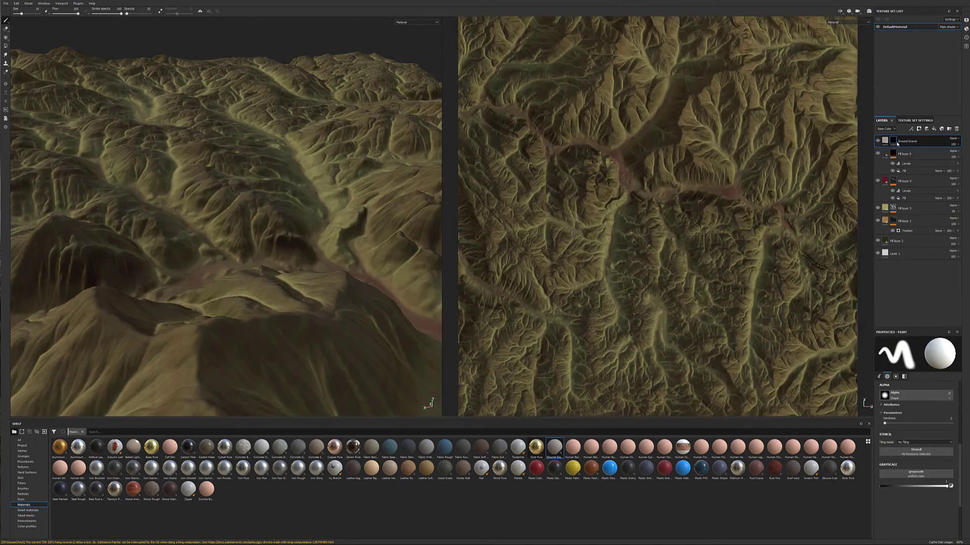
{"action": "right_click", "coordinate": [907, 142]}
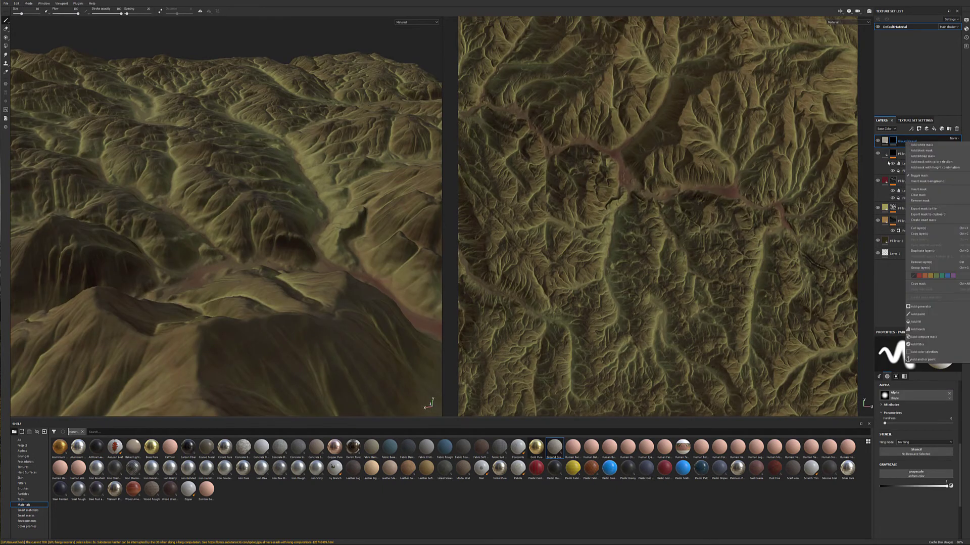
{"action": "left_click", "coordinate": [916, 322]}
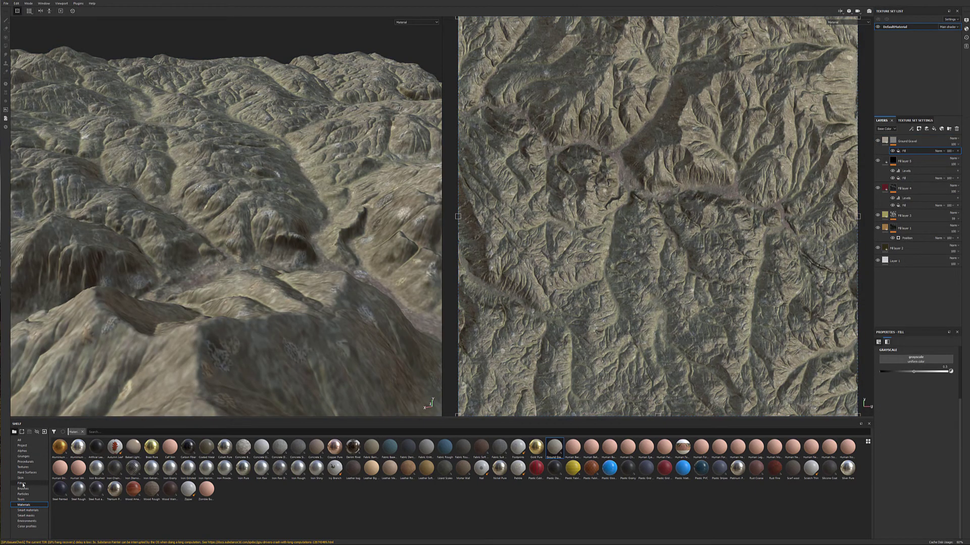
{"action": "left_click", "coordinate": [23, 445]}
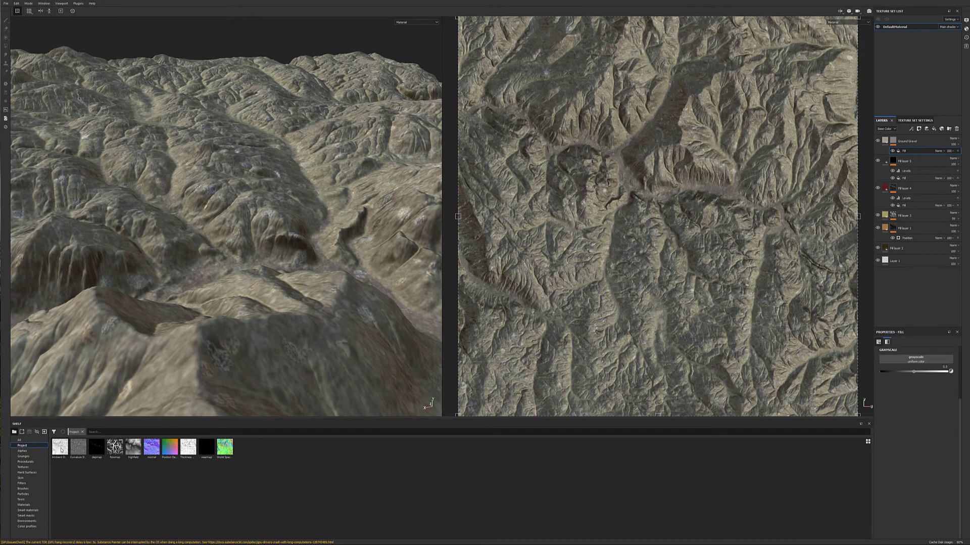
{"action": "mouse_move", "coordinate": [82, 448]}
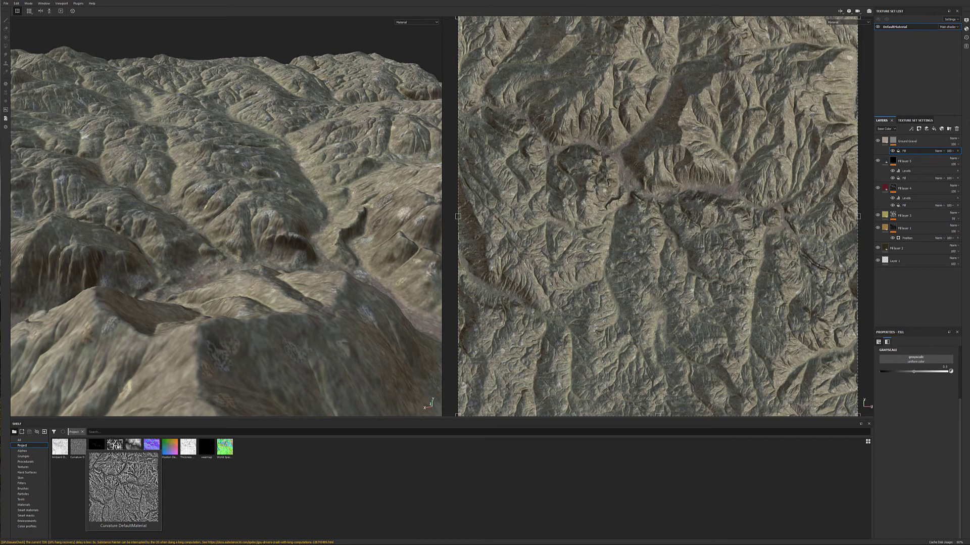
{"action": "mouse_move", "coordinate": [114, 448]}
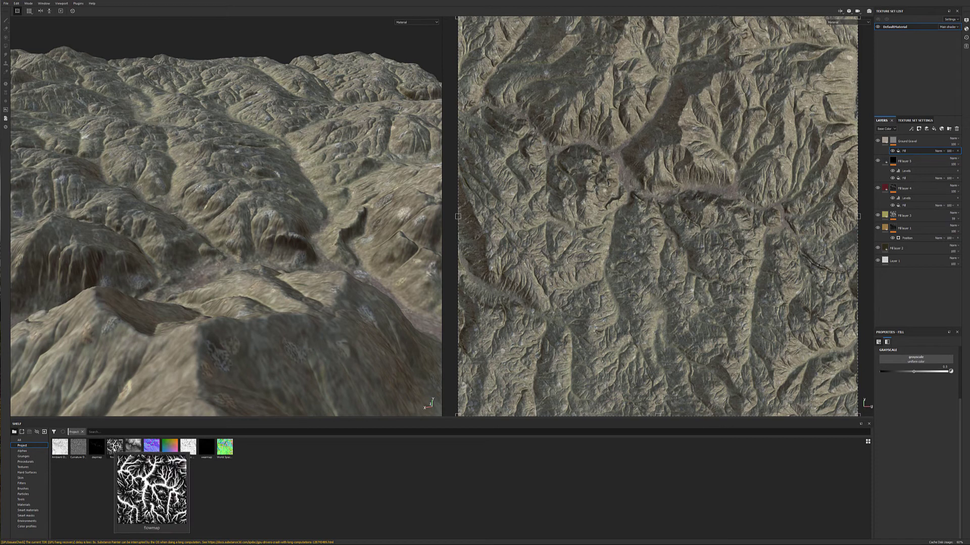
{"action": "left_click_drag", "start_coordinate": [114, 448], "coordinate": [904, 360]}
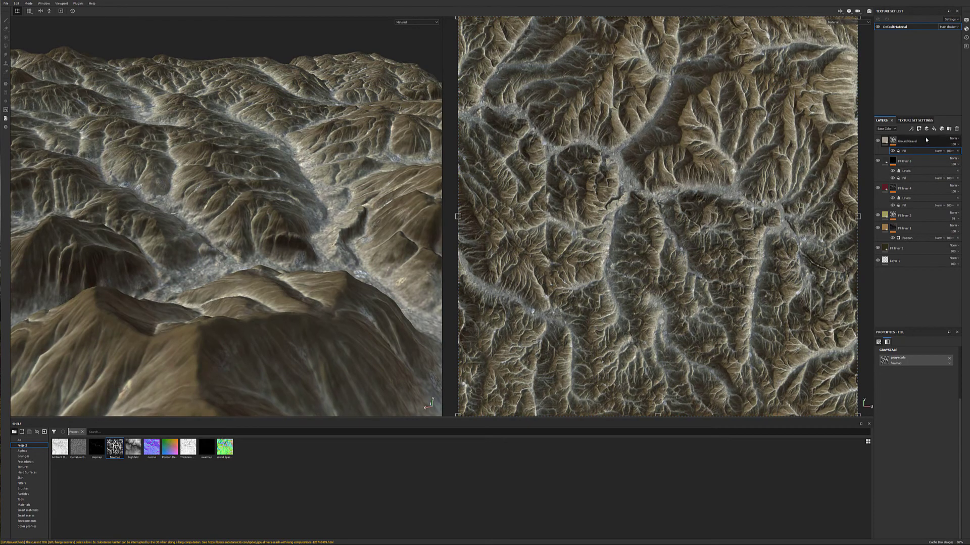
Move the Ground Gravel layer below the dark red layer, directly above the olive fill layer, and lower its opacity
{"action": "left_click_drag", "start_coordinate": [924, 142], "coordinate": [918, 209]}
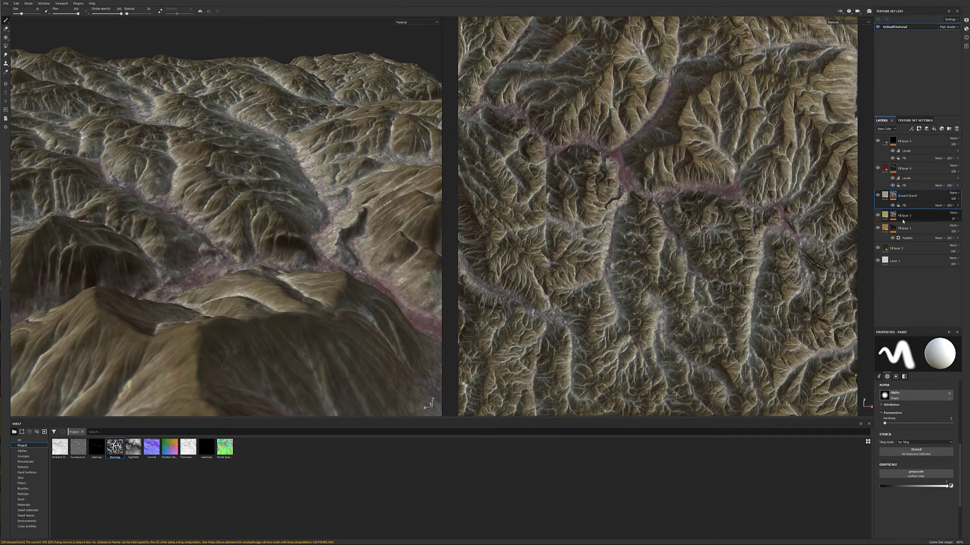
{"action": "left_click", "coordinate": [958, 201]}
{"action": "left_click_drag", "start_coordinate": [968, 209], "coordinate": [964, 210]}
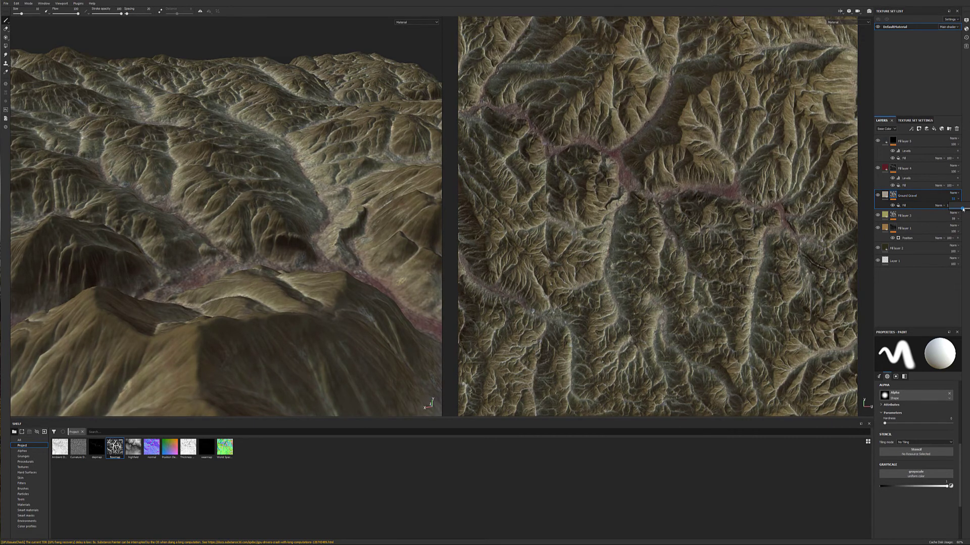
Adjust the Ground Gravel material's parameters, slightly increasing the gravel scale, raising the gravel amount and keeping gravel layers at maximum
{"action": "left_click_drag", "start_coordinate": [314, 223], "coordinate": [342, 208], "text": "alt"}
{"action": "scroll", "coordinate": [325, 225], "scroll_direction": "up", "scroll_amount": 10, "text": "alt"}
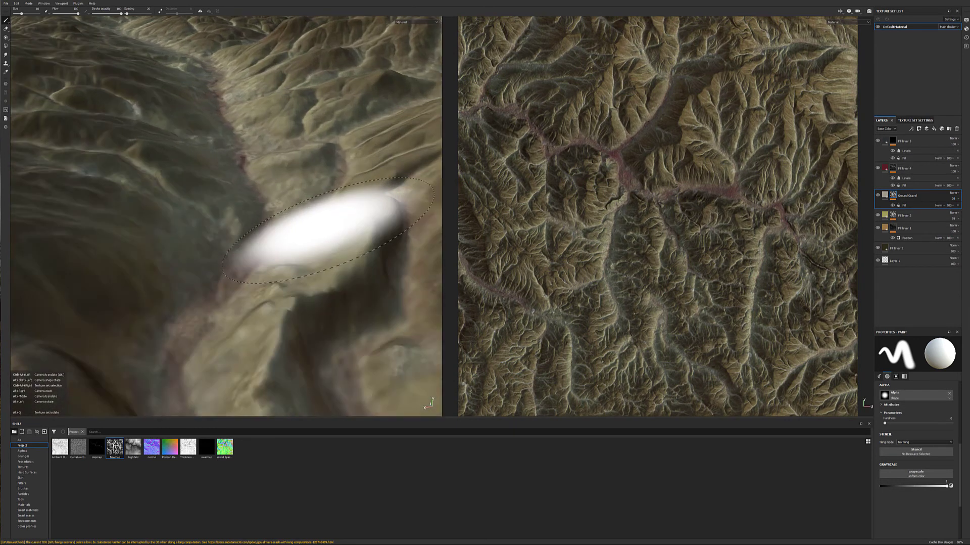
{"action": "mouse_move", "coordinate": [270, 200]}
{"action": "left_mouse_down", "text": "alt"}
{"action": "mouse_move", "coordinate": [274, 149]}
{"action": "mouse_move", "coordinate": [198, 236]}
{"action": "left_mouse_up", "text": "alt"}
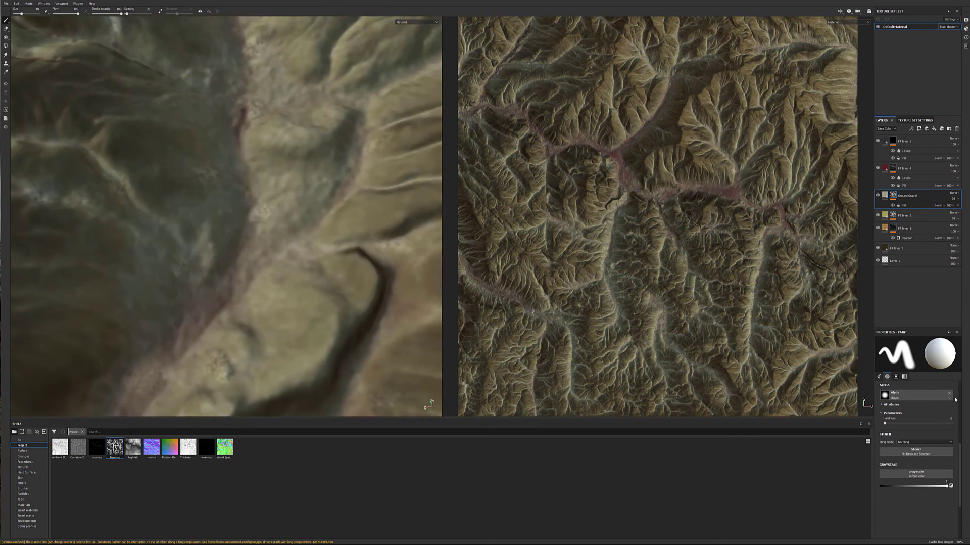
{"action": "left_click", "coordinate": [893, 195]}
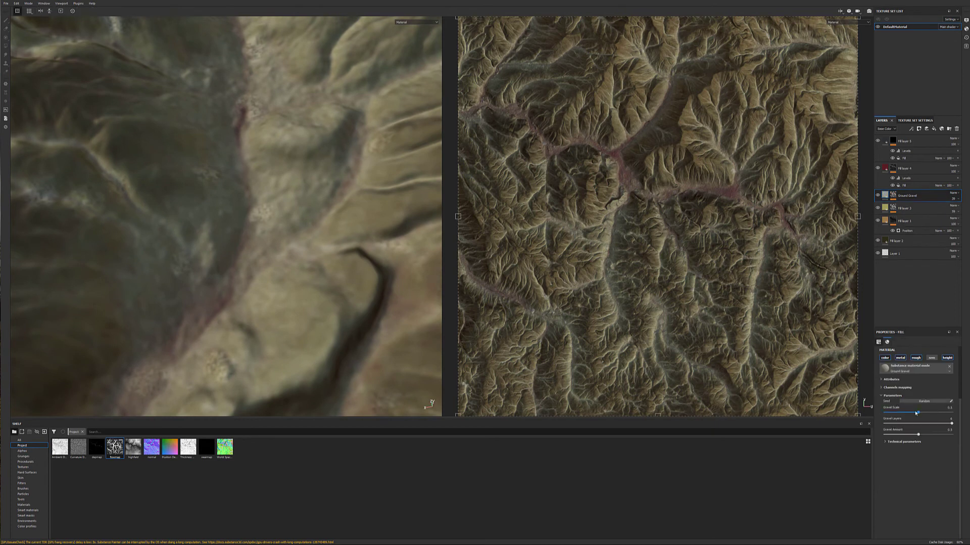
{"action": "left_click_drag", "start_coordinate": [919, 413], "coordinate": [953, 434]}
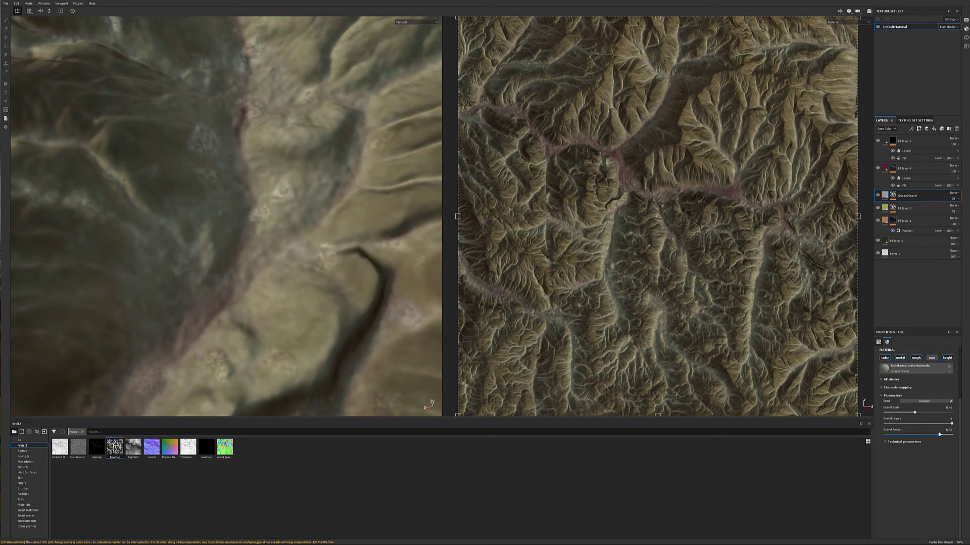
{"action": "left_click_drag", "start_coordinate": [952, 435], "coordinate": [920, 411]}
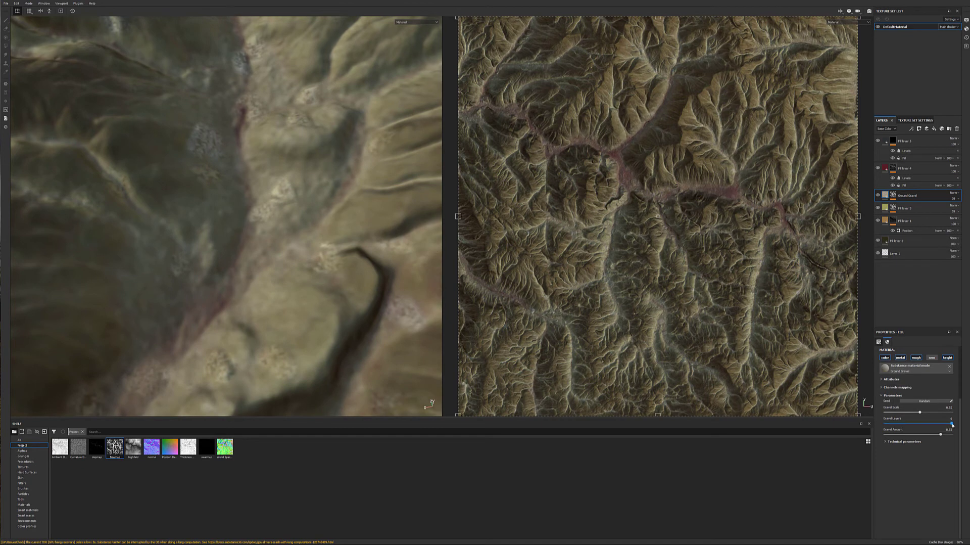
{"action": "mouse_move", "coordinate": [943, 425]}
{"action": "left_mouse_down"}
{"action": "mouse_move", "coordinate": [887, 424]}
{"action": "mouse_move", "coordinate": [952, 423]}
{"action": "left_mouse_up"}
Slightly raise the opacity of the Ground Gravel layer
{"action": "scroll", "coordinate": [237, 231], "scroll_direction": "down", "scroll_amount": 5}
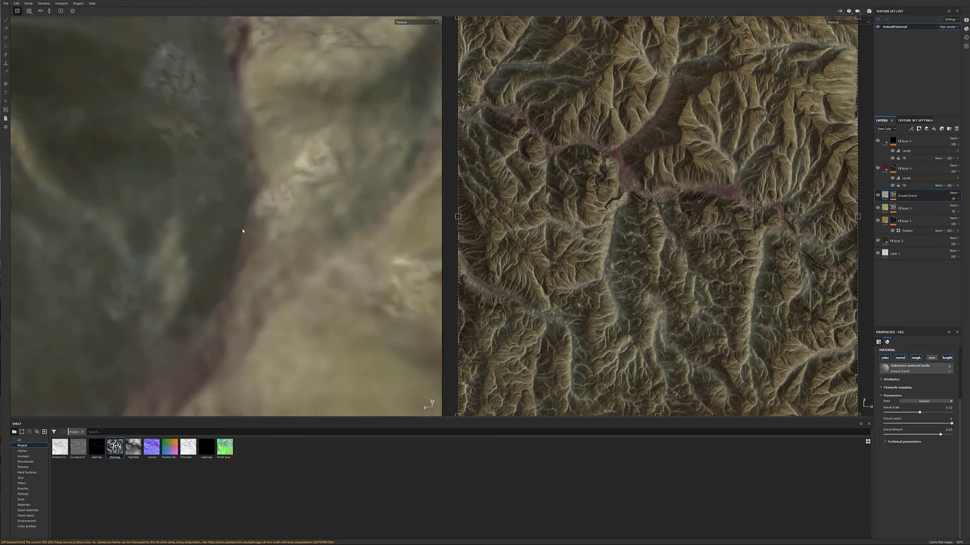
{"action": "scroll", "coordinate": [239, 235], "scroll_direction": "down", "scroll_amount": 2}
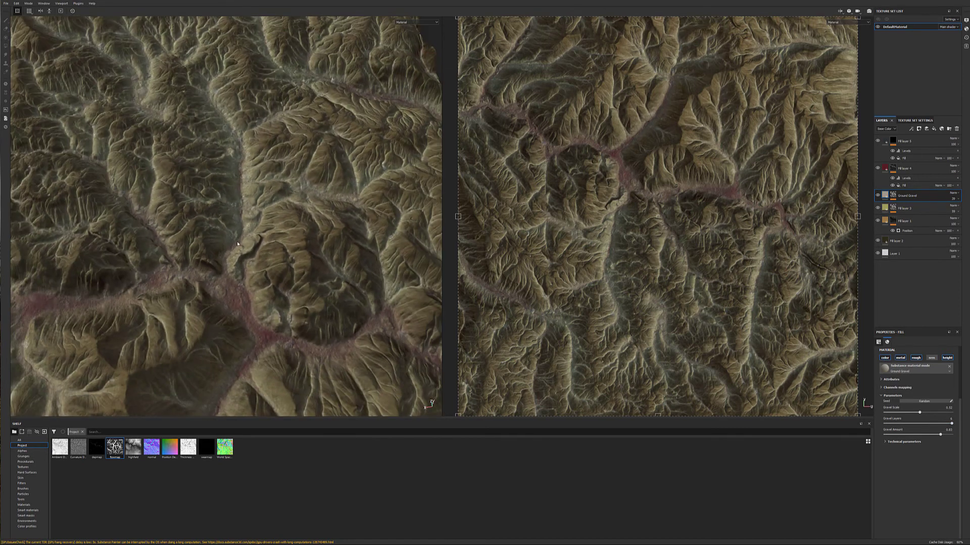
{"action": "left_click_drag", "start_coordinate": [238, 238], "coordinate": [192, 230], "text": "alt"}
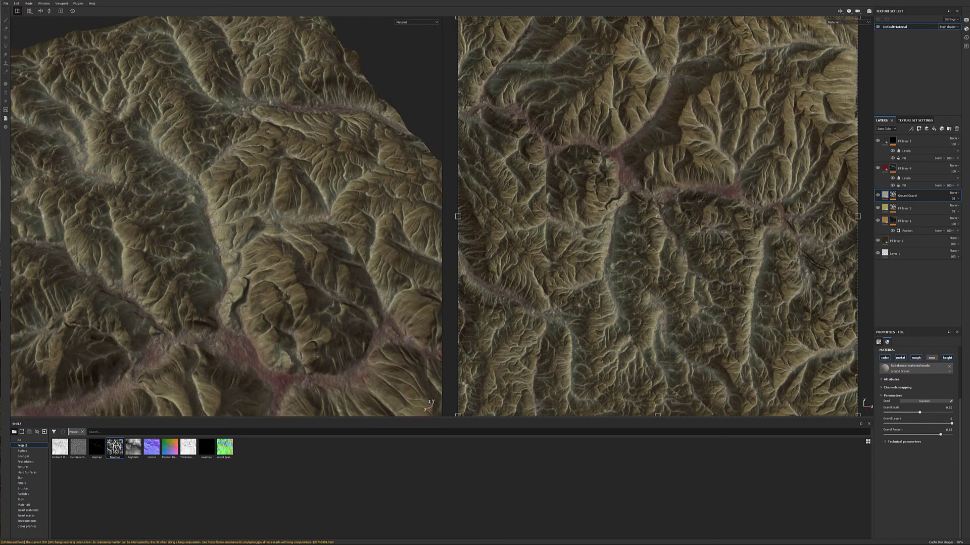
{"action": "left_click", "coordinate": [959, 199]}
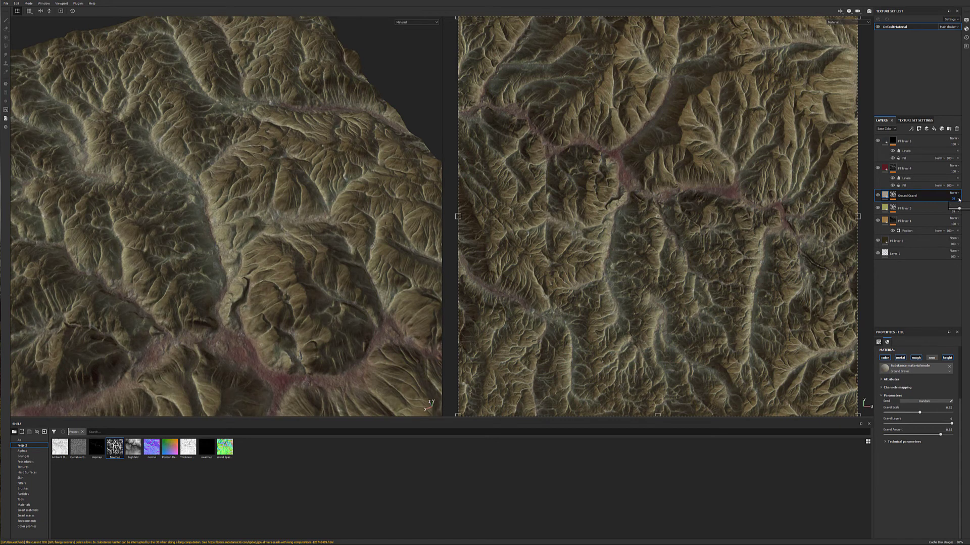
{"action": "mouse_move", "coordinate": [961, 208]}
{"action": "left_mouse_down"}
{"action": "mouse_move", "coordinate": [942, 213]}
{"action": "mouse_move", "coordinate": [968, 209]}
{"action": "mouse_move", "coordinate": [965, 216]}
{"action": "left_mouse_up"}
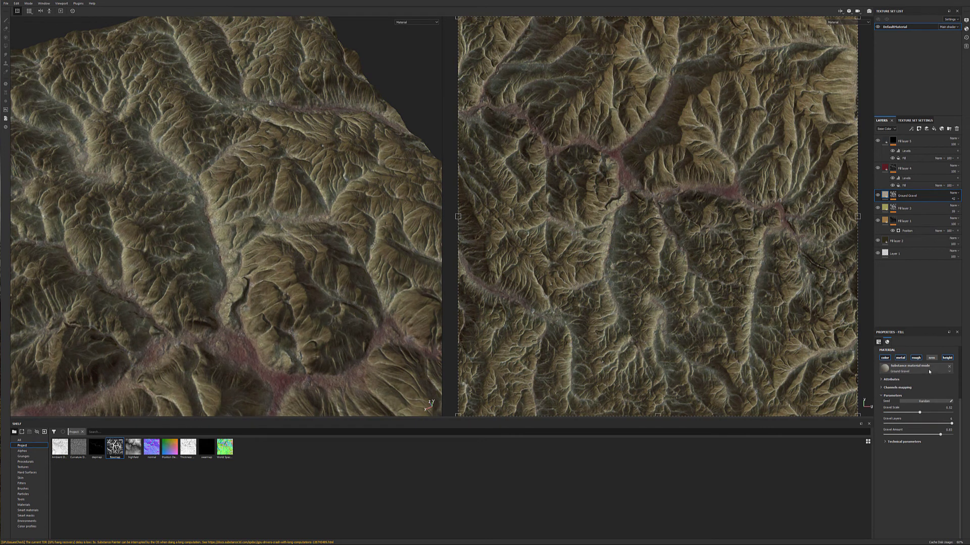
Add a Levels effect to the mask of the olive fill layer below Ground Gravel, lowering its white point and midtones
{"action": "right_click", "coordinate": [912, 207]}
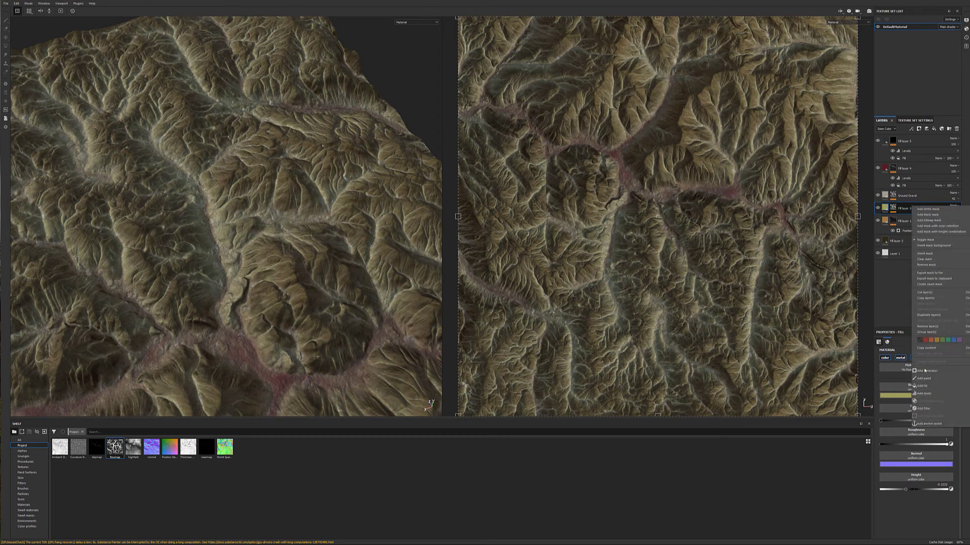
{"action": "left_click", "coordinate": [895, 207]}
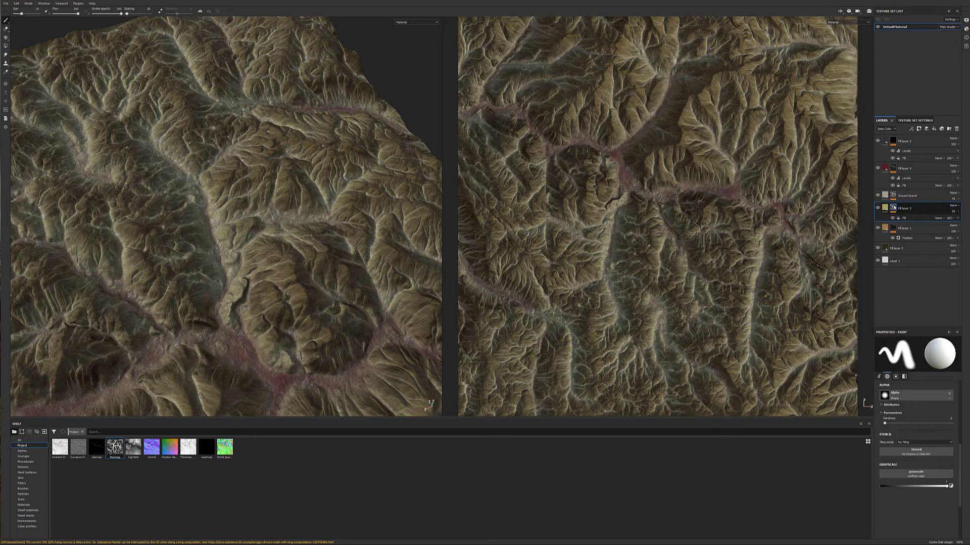
{"action": "right_click", "coordinate": [907, 219]}
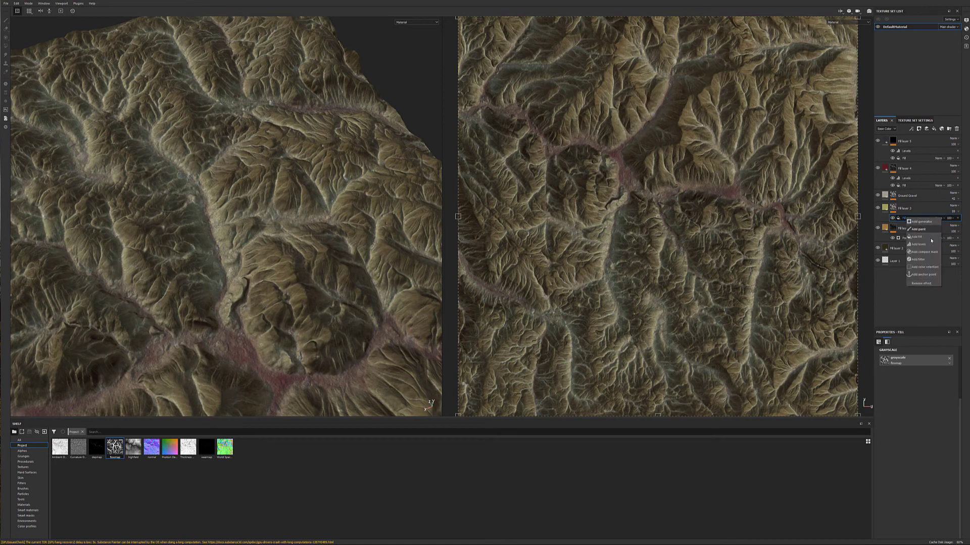
{"action": "left_click", "coordinate": [927, 244]}
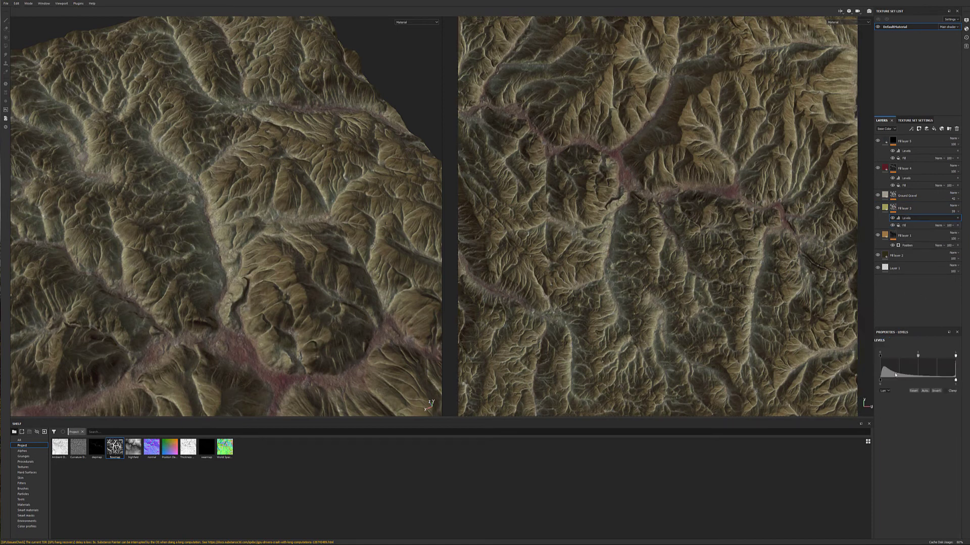
{"action": "left_click_drag", "start_coordinate": [881, 358], "coordinate": [872, 359]}
{"action": "left_click_drag", "start_coordinate": [957, 357], "coordinate": [897, 360]}
{"action": "left_click_drag", "start_coordinate": [162, 245], "coordinate": [271, 275], "text": "alt"}
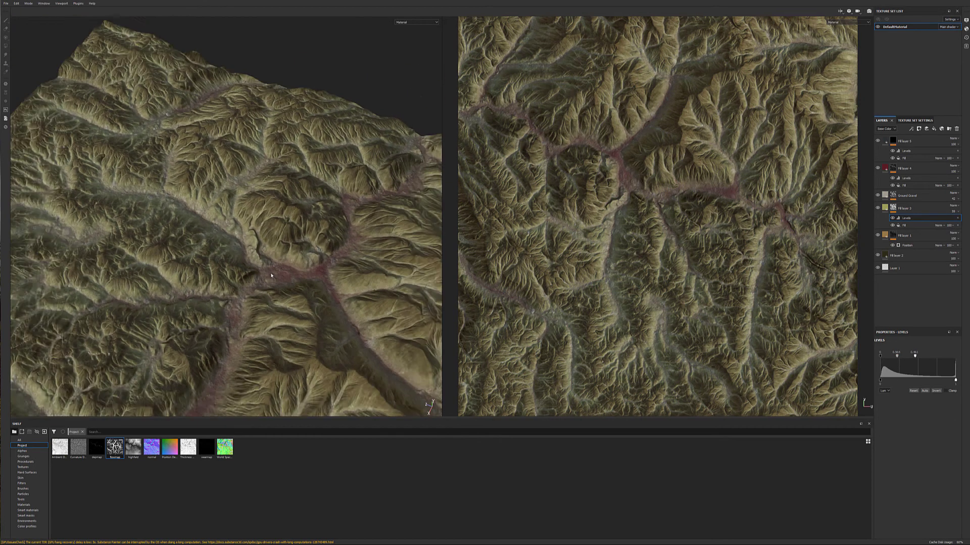